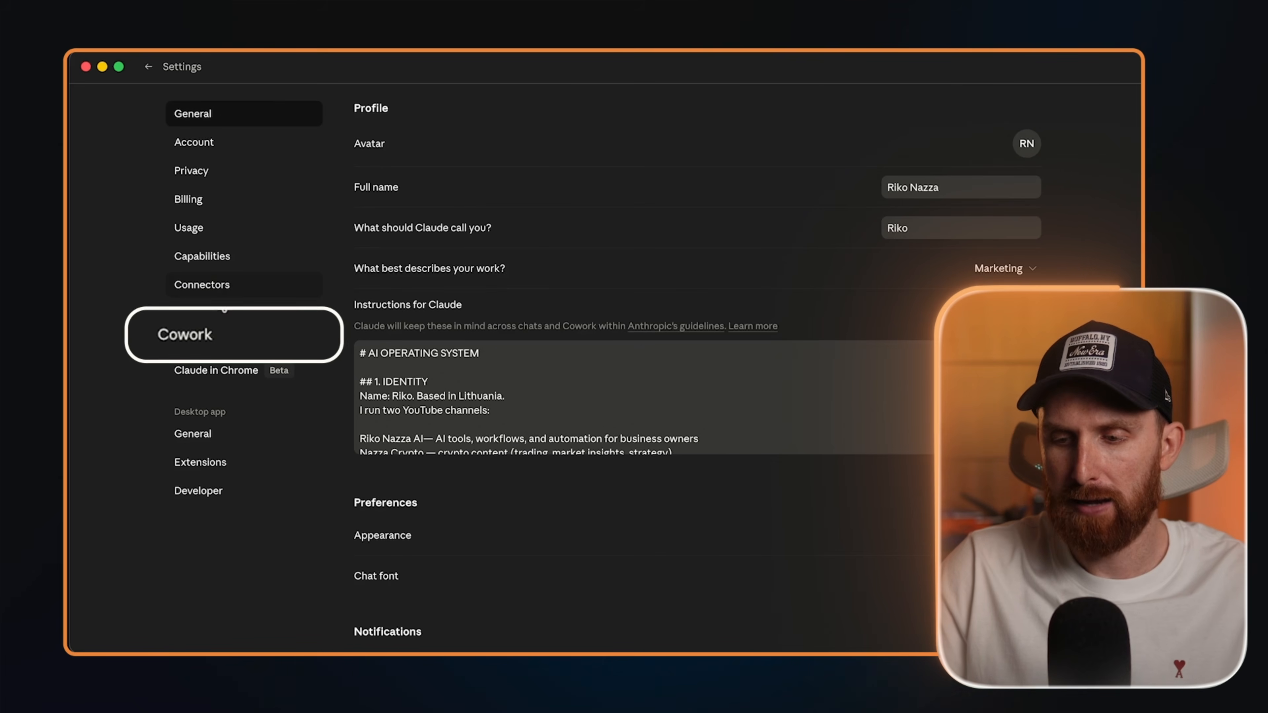
# Write global Cowork instructions covering the content creator role, short direct communication, lowercase hyphenated filenames without spaces and output preferences, and leave the settings
pyautogui.click(216, 344)
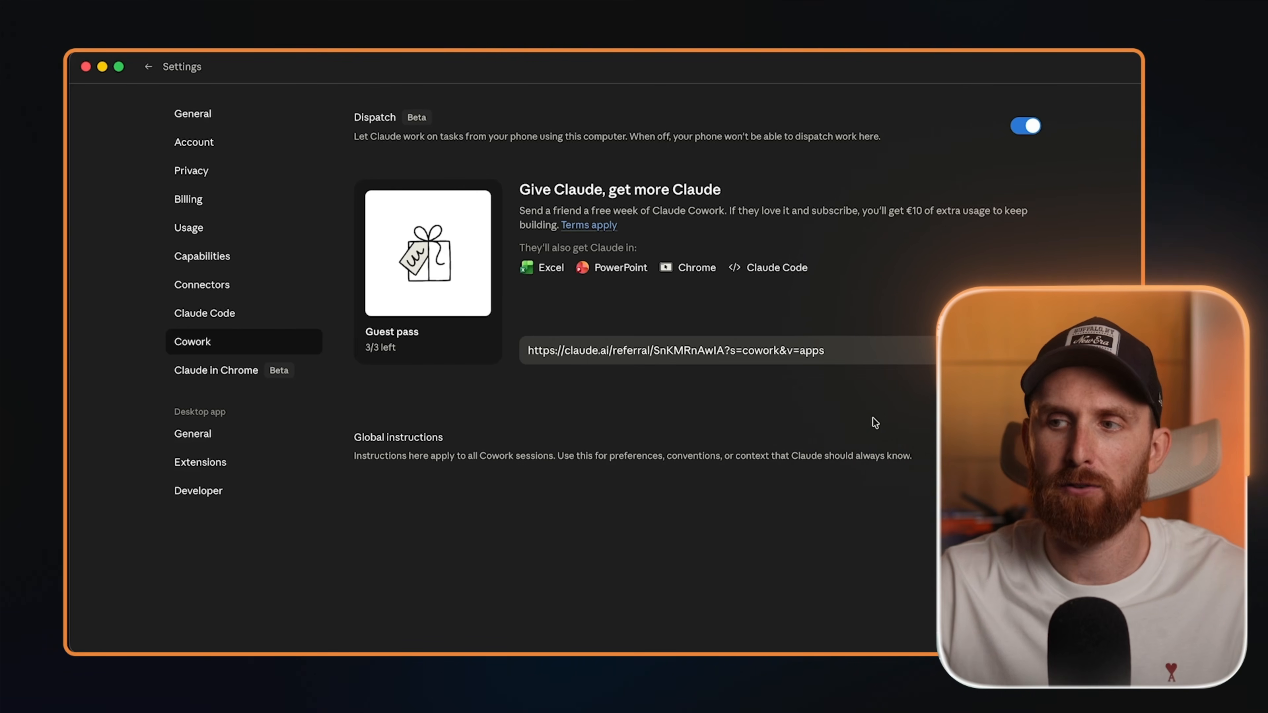
pyautogui.click(684, 455)
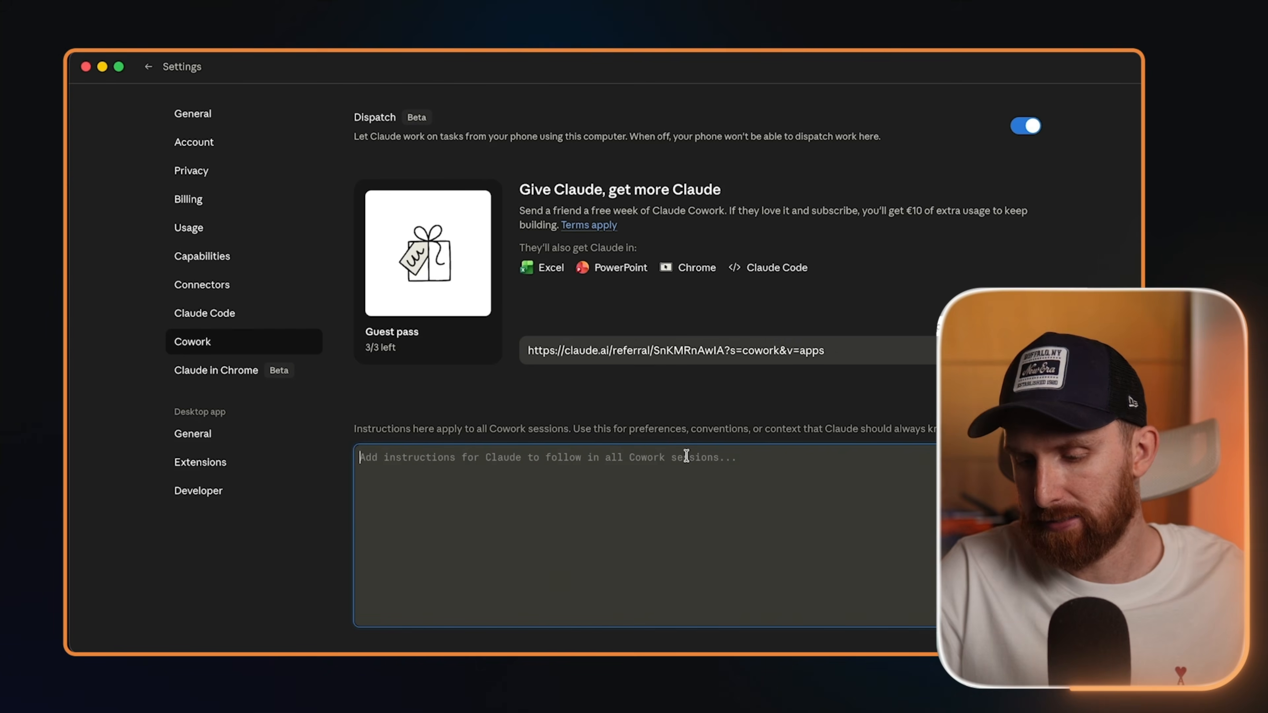
pyautogui.write('Communication: - Keep responses short and direct - No filler phrases or corporate tone - If something is wrong with my idea, tell me  File naming: - Use lowercase with hyphens, like project-name.md - No spaces in filenames  Output preferences: - Save finished files next to the source files unless I say otherwise - For spreadsheets, include totals at the bottom - For summaries, lead with the answer, then the detail')
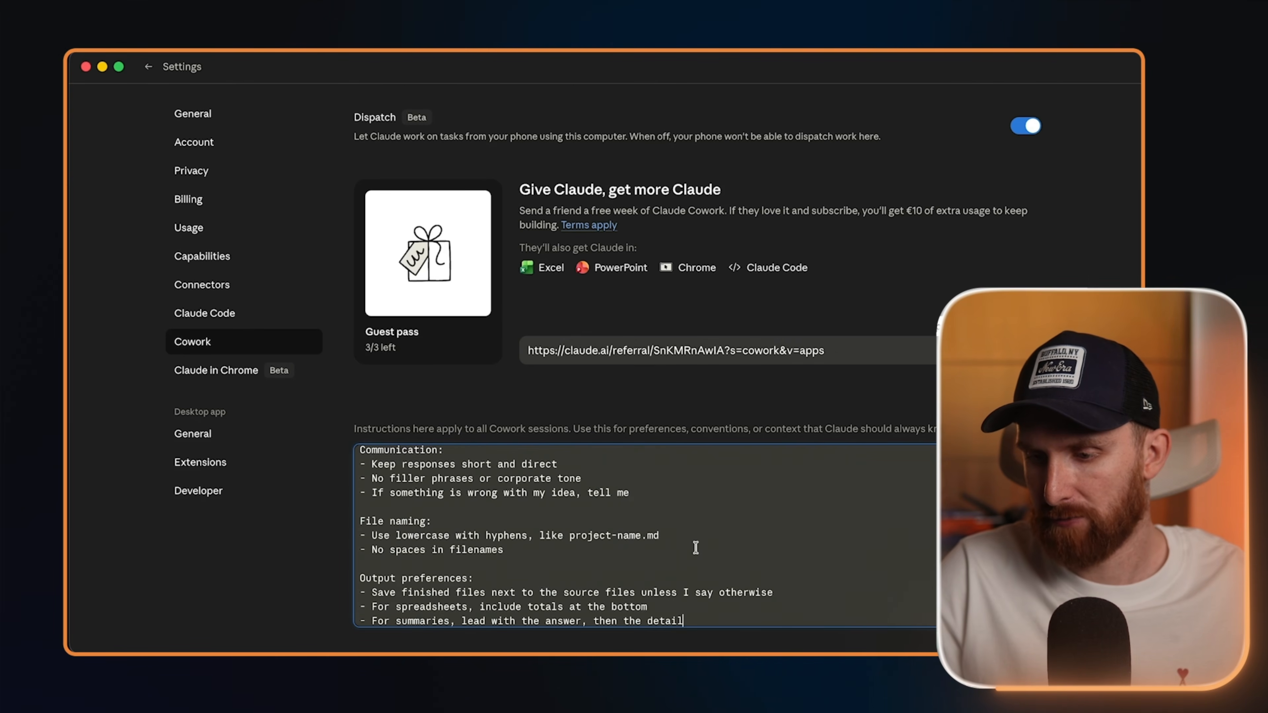
pyautogui.scroll(2, 695, 548)
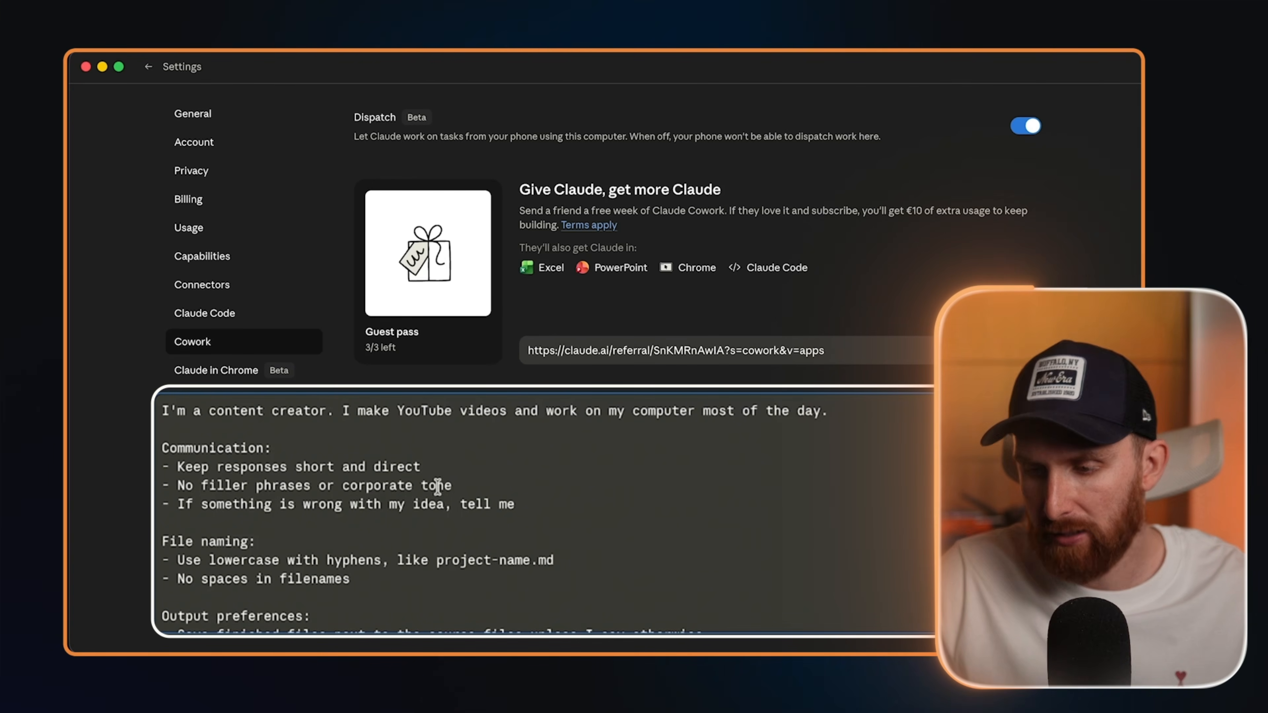
pyautogui.scroll(-1, 485, 460)
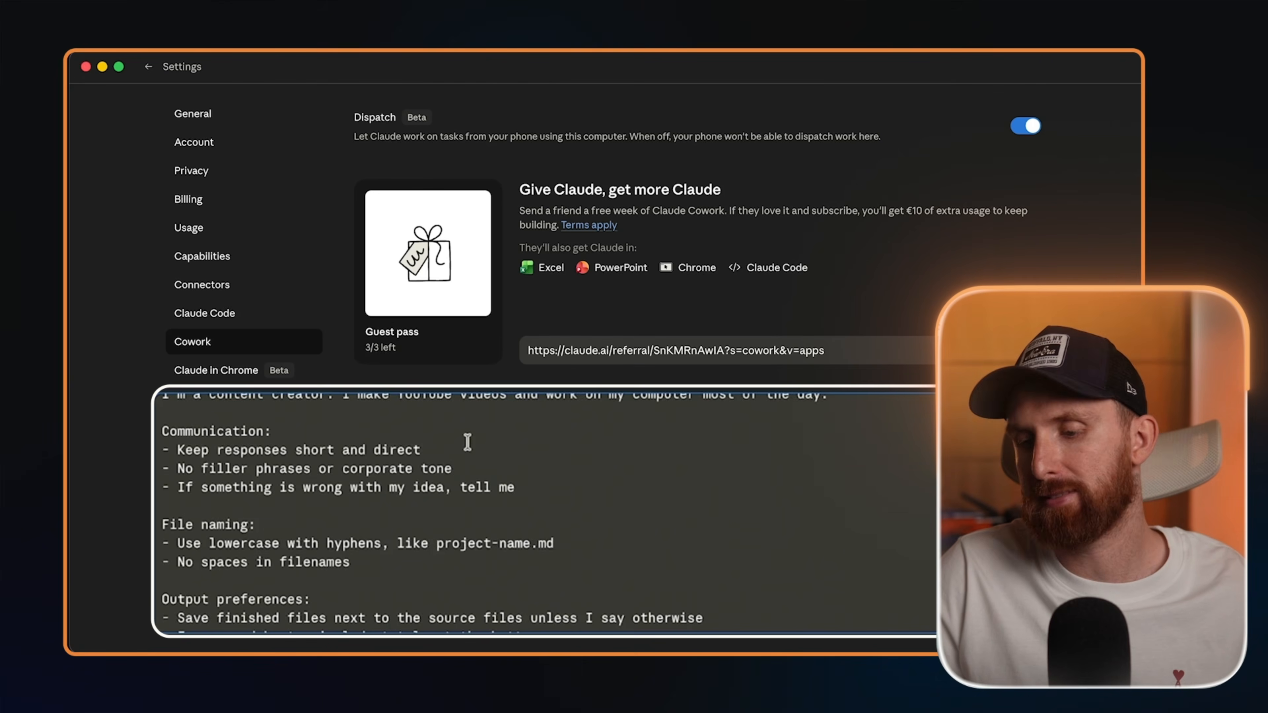
pyautogui.scroll(-2, 468, 442)
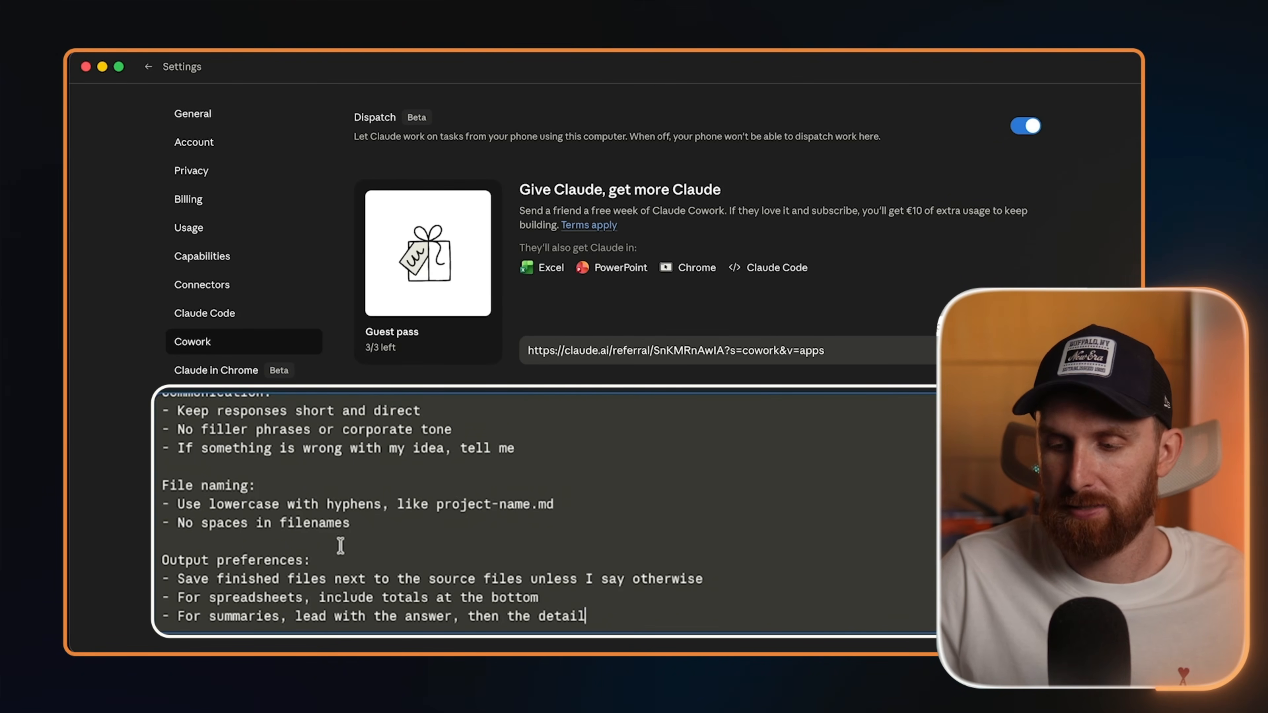
pyautogui.scroll(-1, 358, 528)
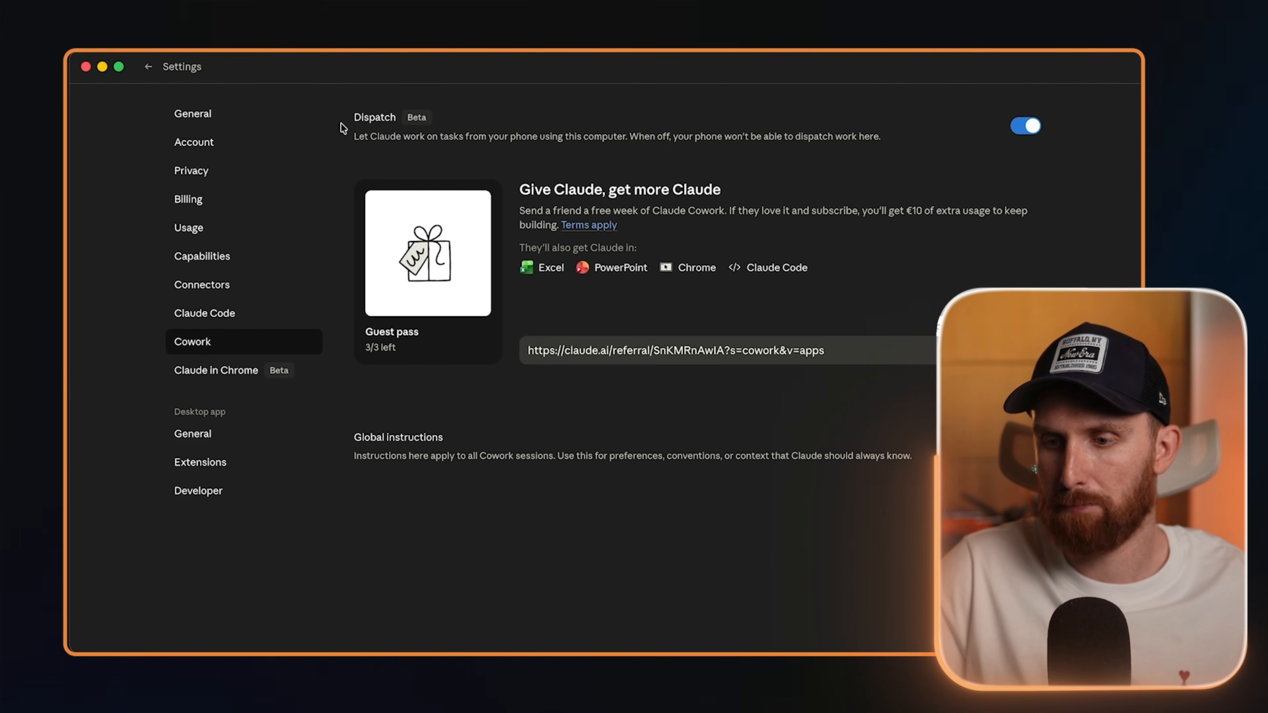
pyautogui.click(149, 67)
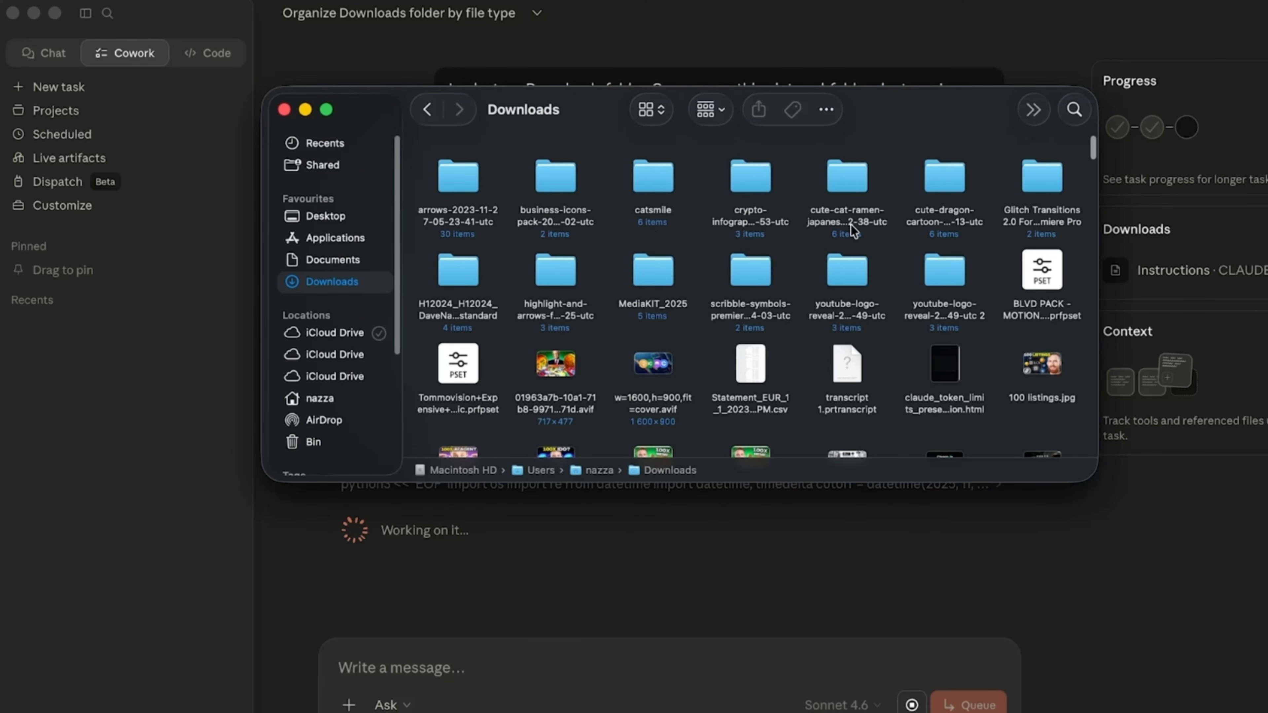
# Look through the files in the Downloads folder in Finder, enlarging and repositioning its window for a fuller view
pyautogui.scroll(-3, 854, 230)
pyautogui.scroll(-10, 853, 231)
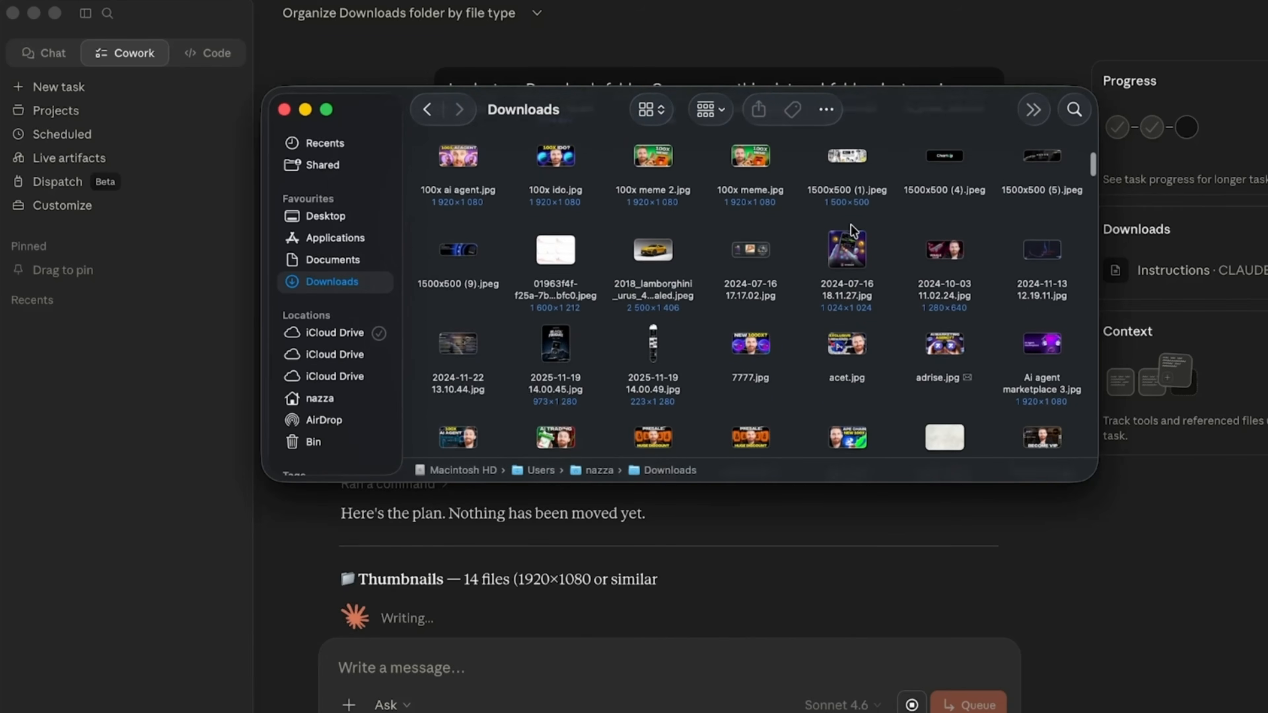
pyautogui.scroll(-10, 854, 231)
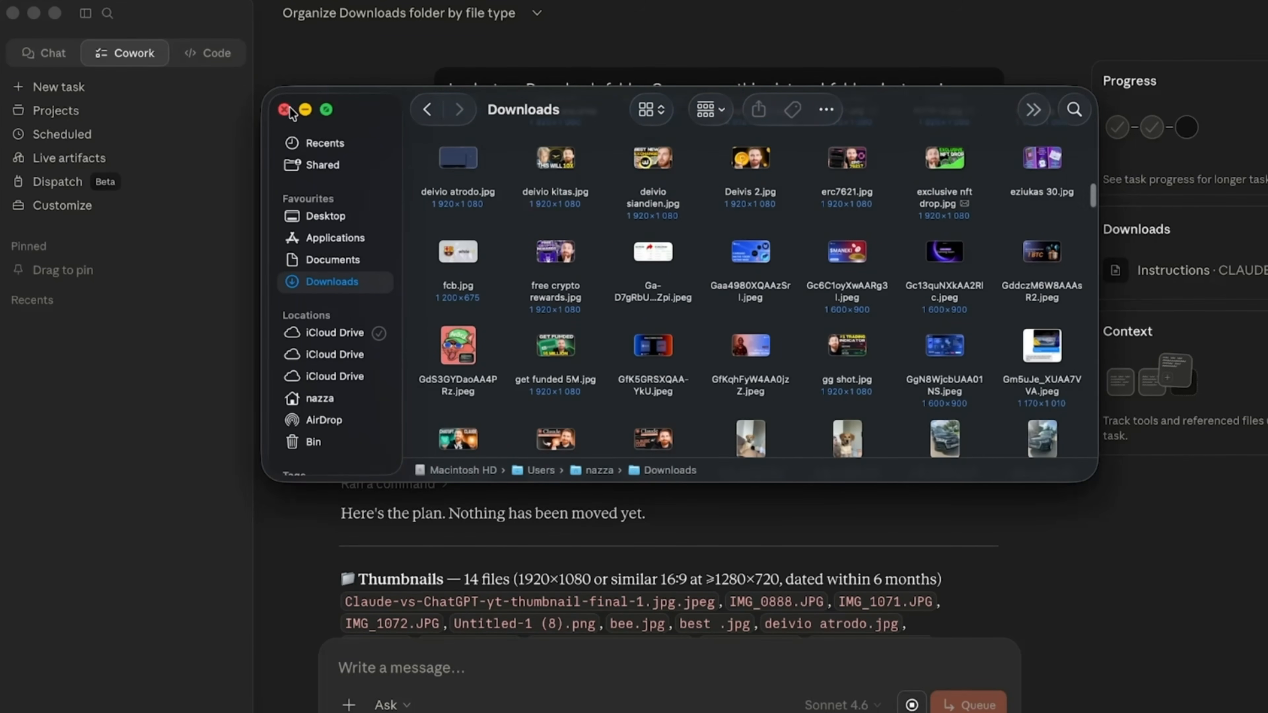
pyautogui.scroll(-15, 619, 247)
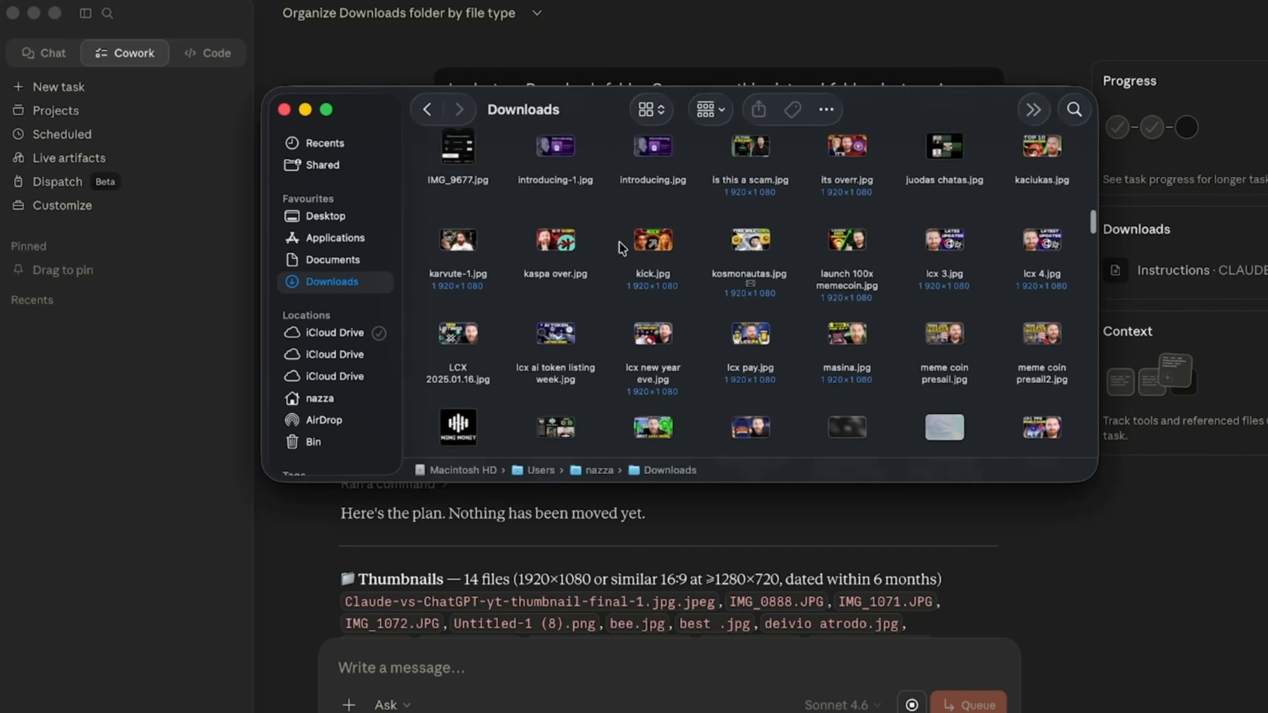
pyautogui.scroll(-5, 619, 247)
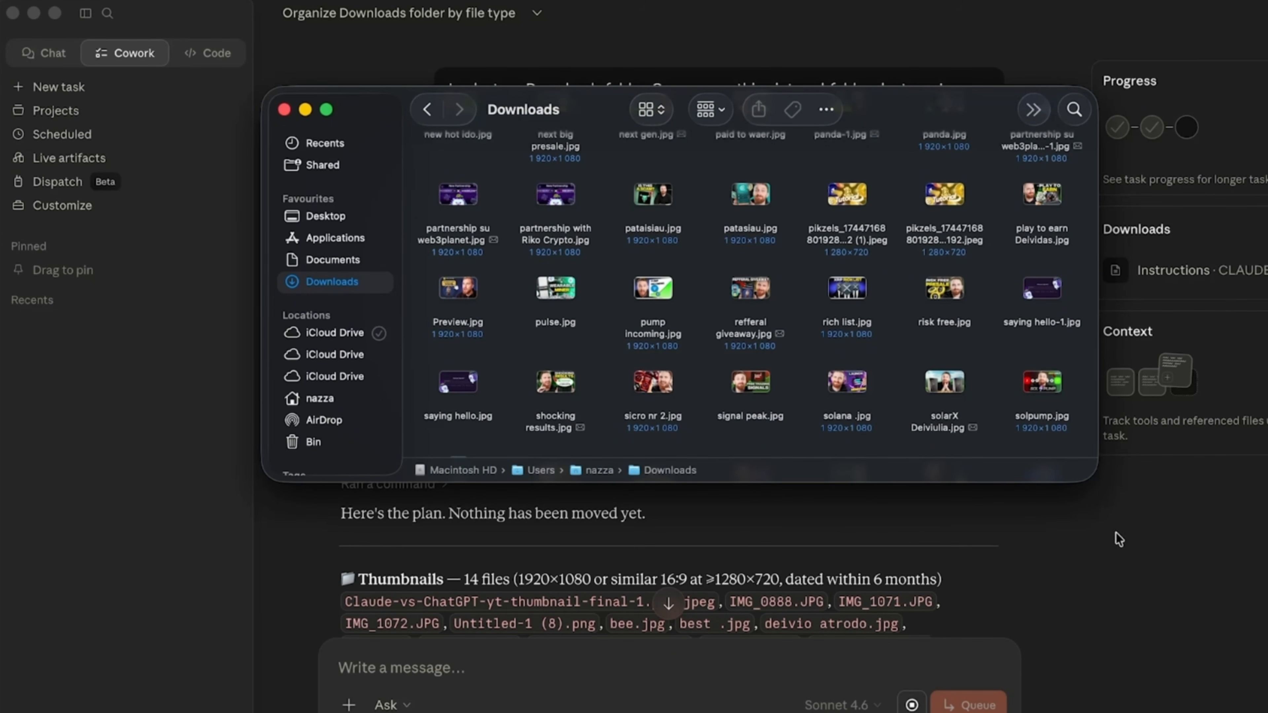
pyautogui.moveTo(1088, 482); pyautogui.dragTo(1223, 711)
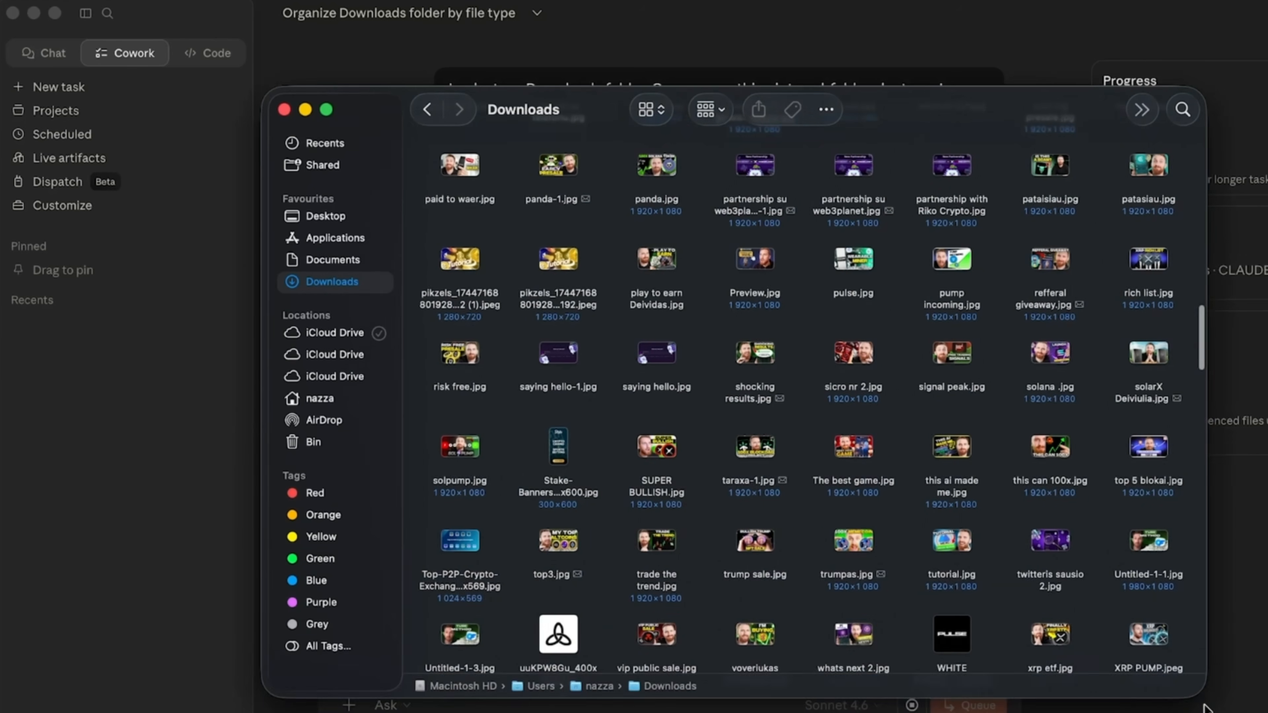
pyautogui.moveTo(933, 108); pyautogui.dragTo(796, 72)
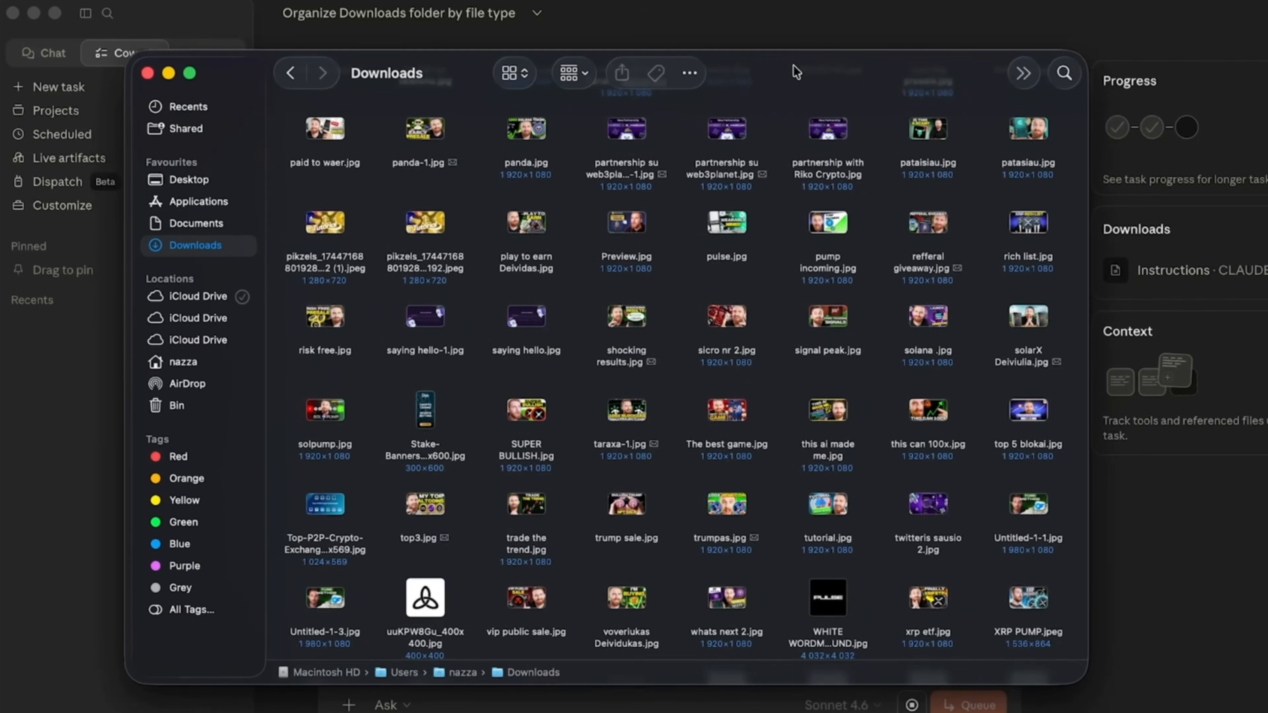
pyautogui.scroll(20, 796, 239)
pyautogui.scroll(-20, 796, 239)
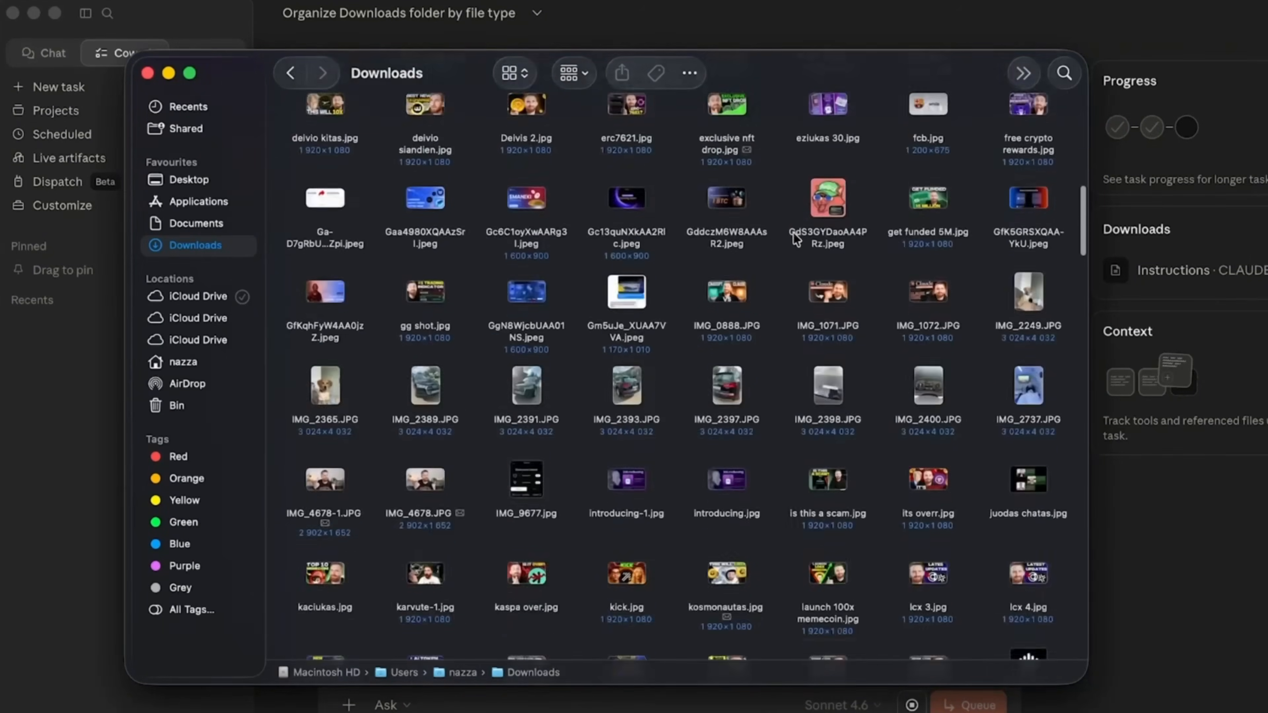
pyautogui.scroll(-10, 796, 239)
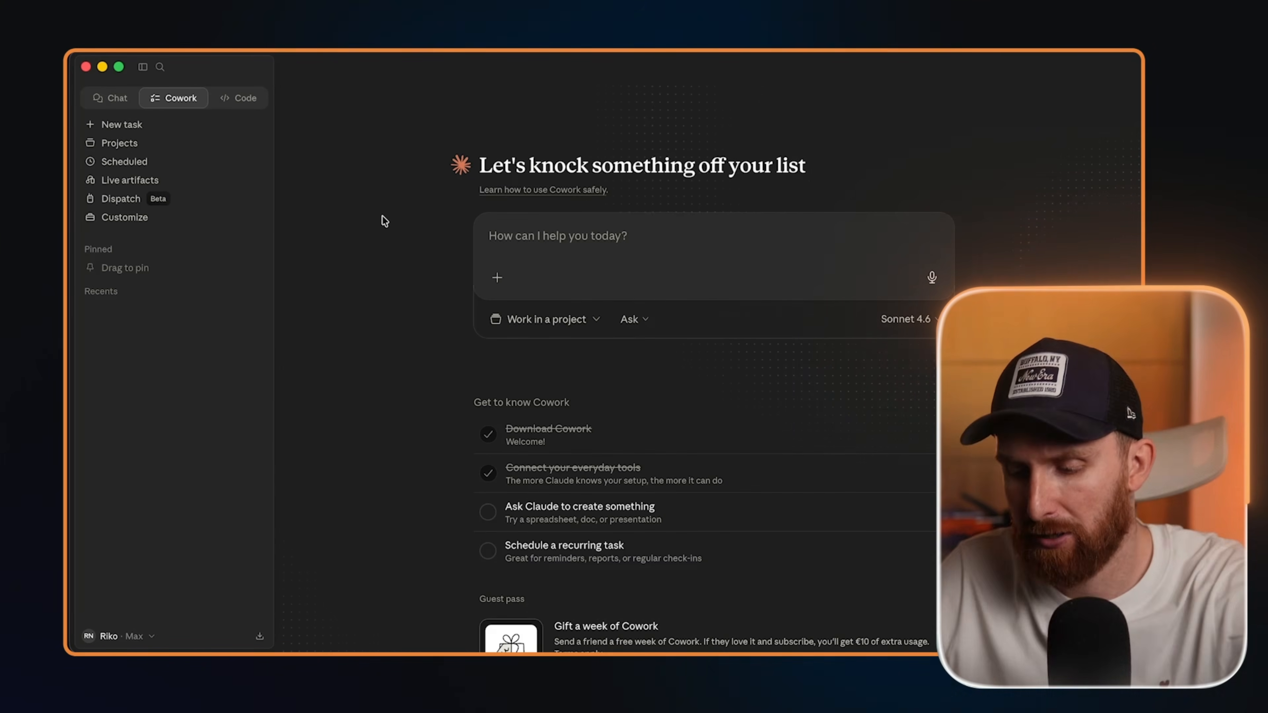
# Draft a Cowork prompt to sort Downloads by type, with 16:9 images in Thumbnails, files over six months in Archive, and the plan shown first
pyautogui.click(546, 250)
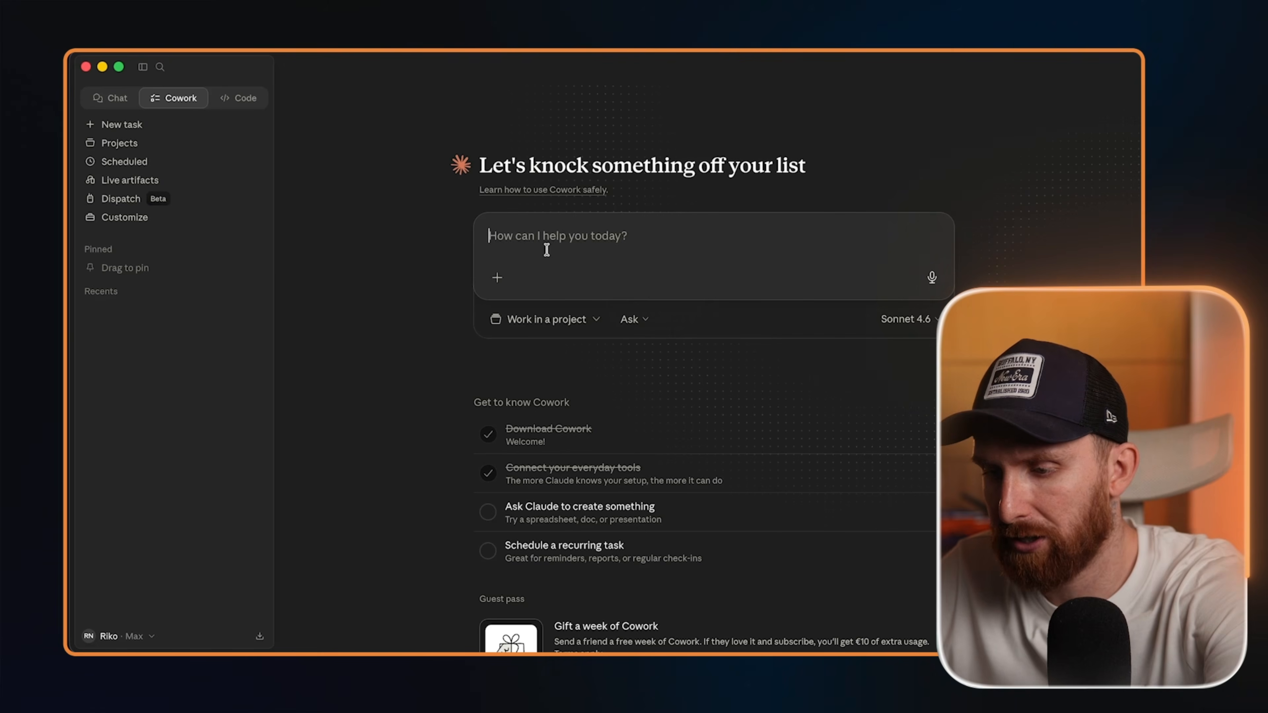
pyautogui.write('Look at my Downloads folder. Group everything into subfolders by type. Images go in Images, PDFs in PDFs, installers in Installers, documents in Documents. But any image that is roughly 16:9 aspect ratio, around 1280 by 720 pixels or larger at the same ratio, put in a separate folder called Thumbnails instead. Anything older than six months goes in a folder called Archive. Show me the plan before you move anything.')
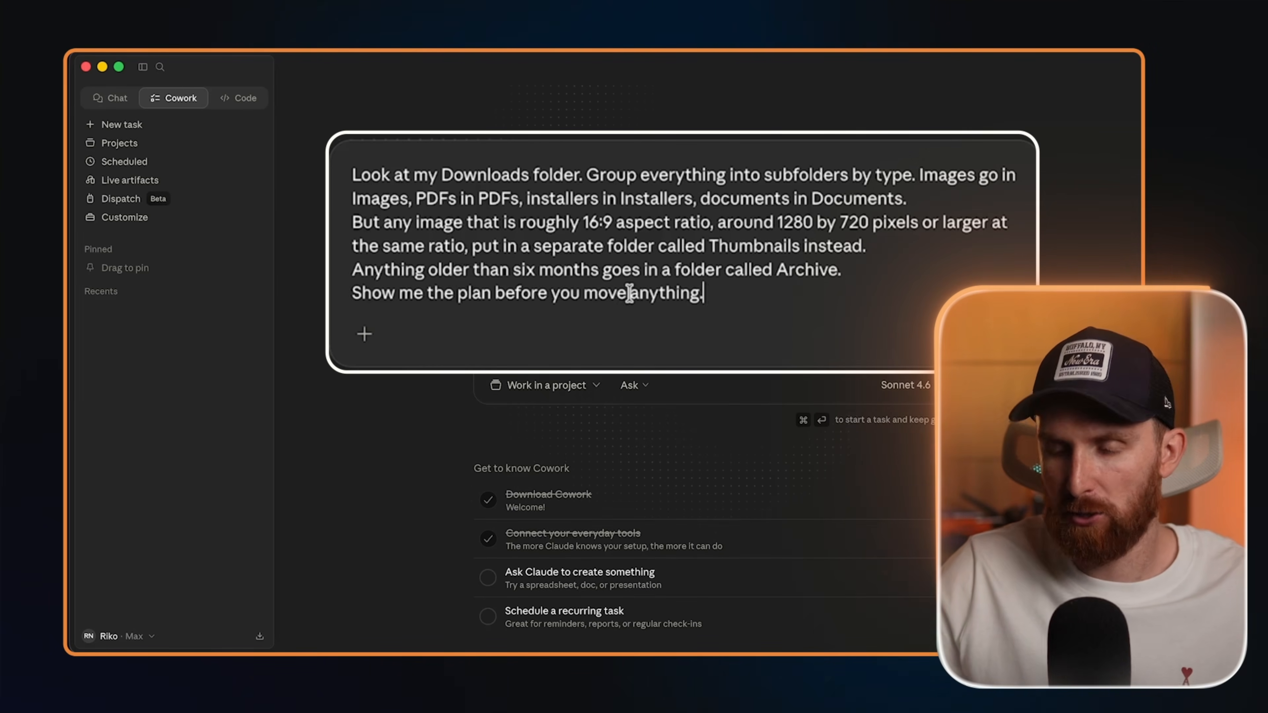
pyautogui.click(924, 386)
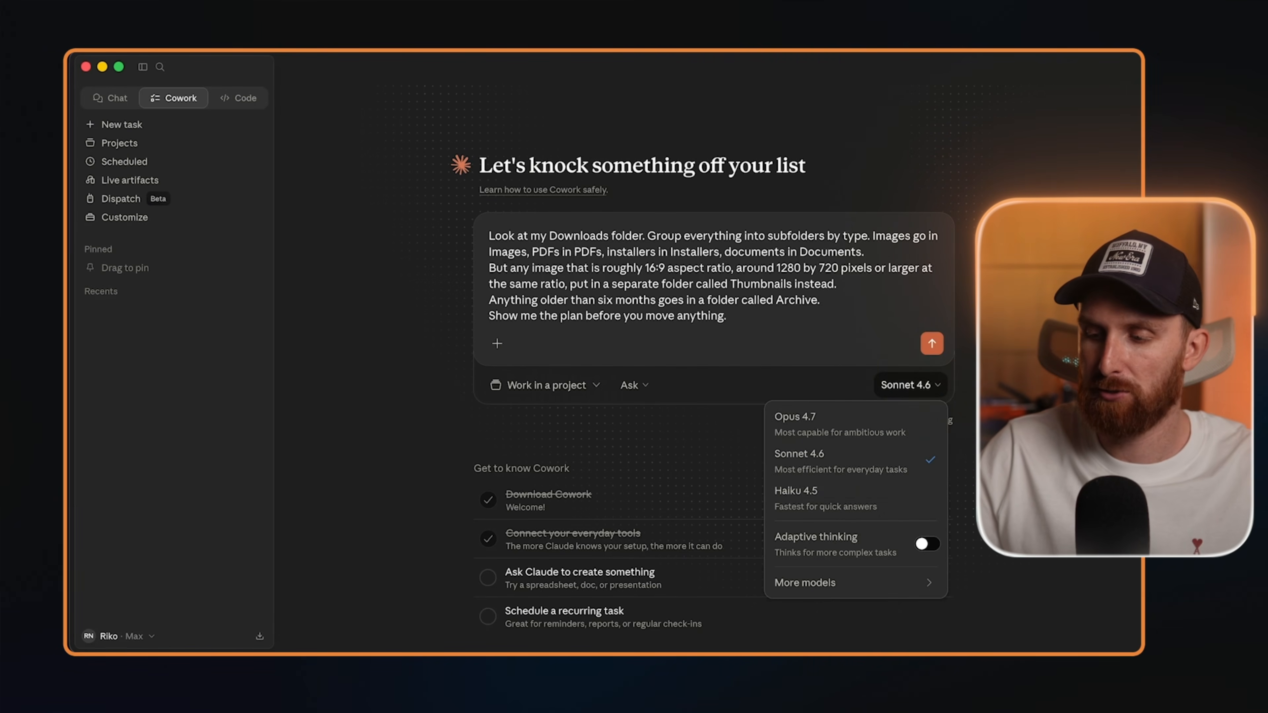
pyautogui.click(1019, 500)
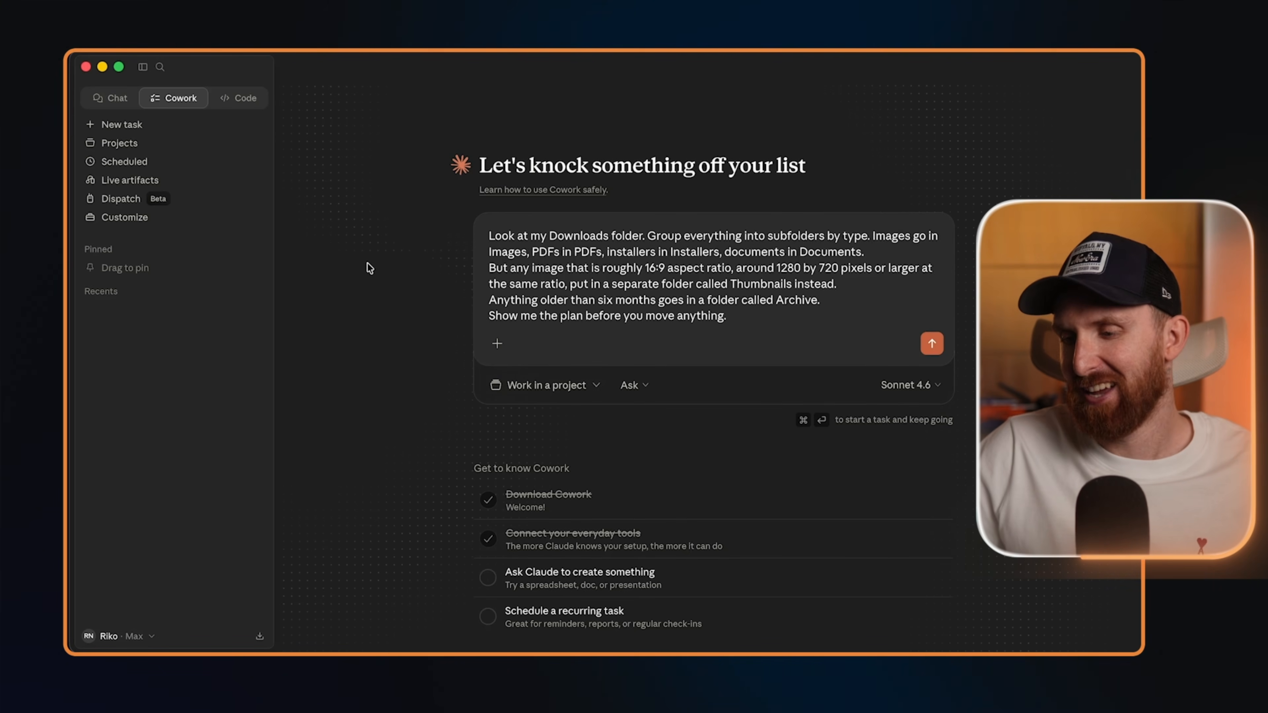
# Choose the Downloads folder as the task's working folder and allow Claude to change files in it
pyautogui.click(587, 390)
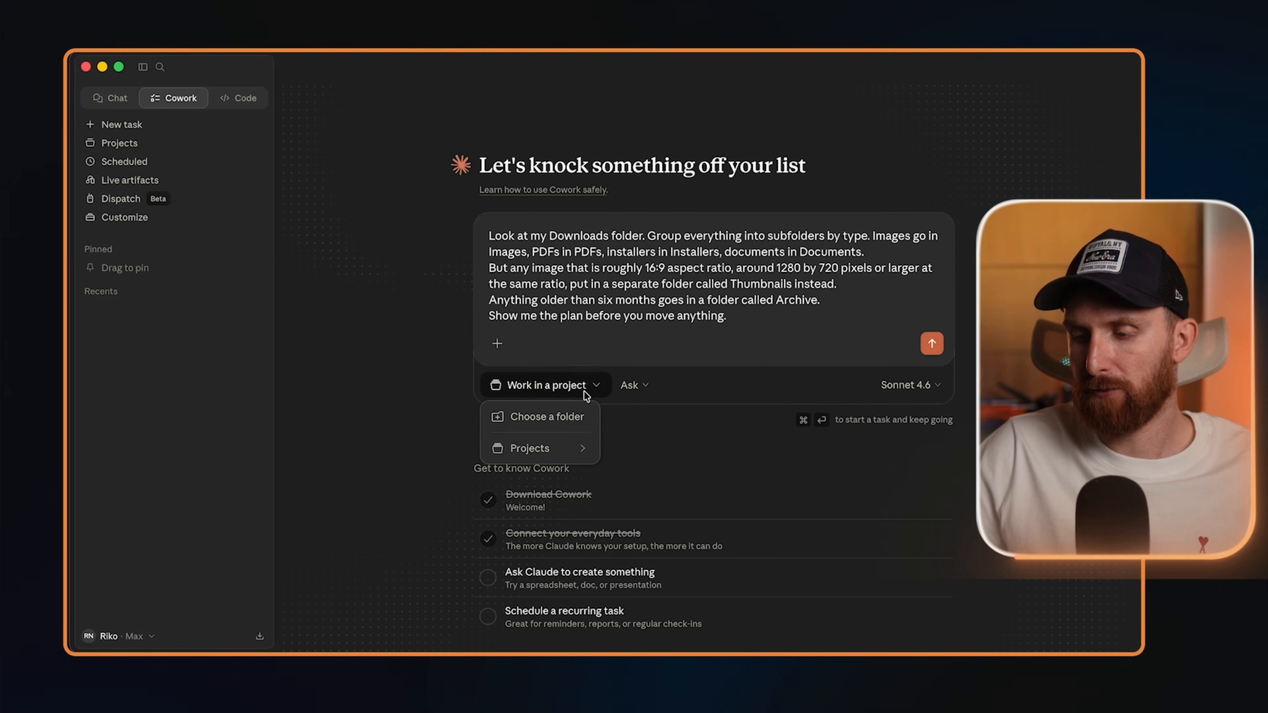
pyautogui.click(564, 423)
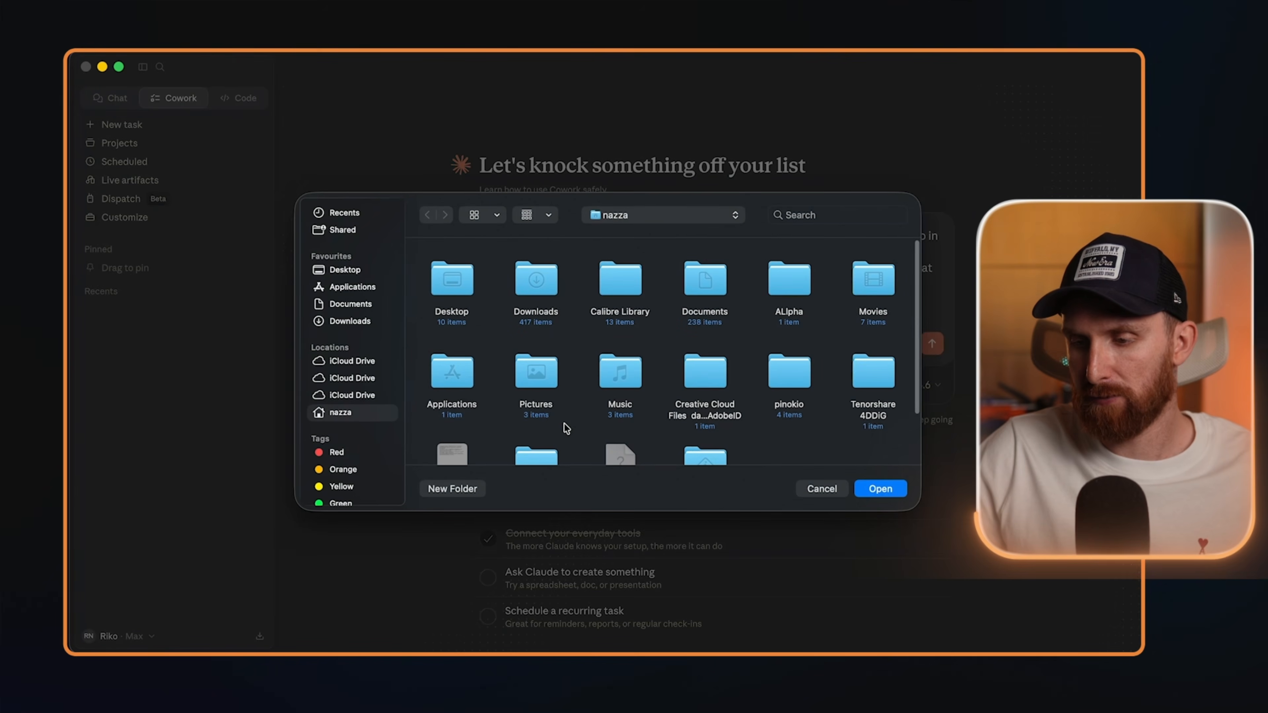
pyautogui.click(348, 320)
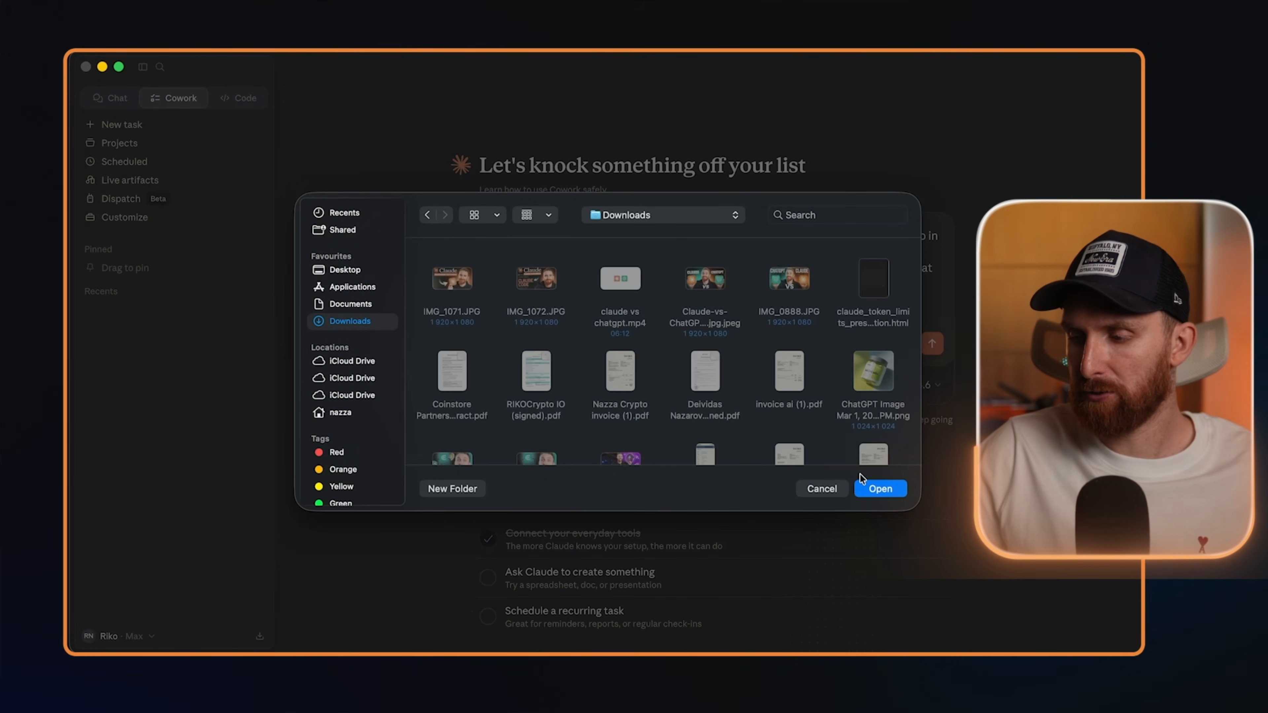
pyautogui.click(879, 489)
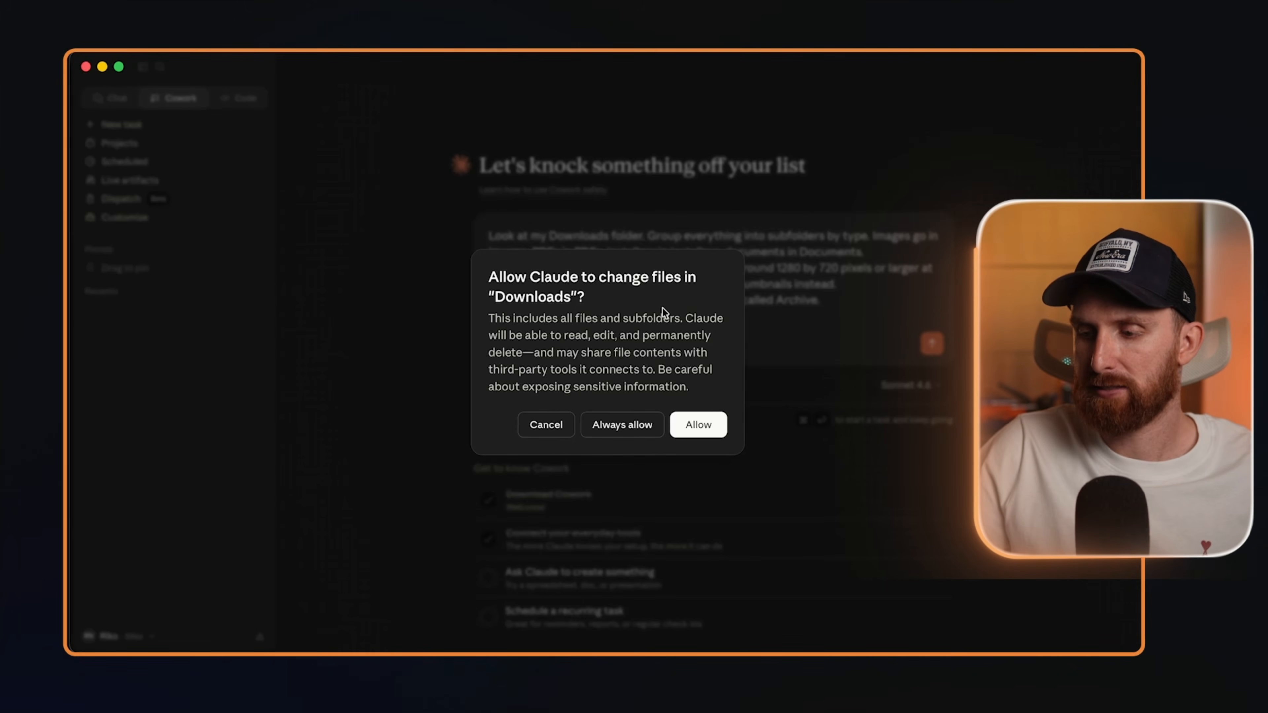
pyautogui.click(705, 430)
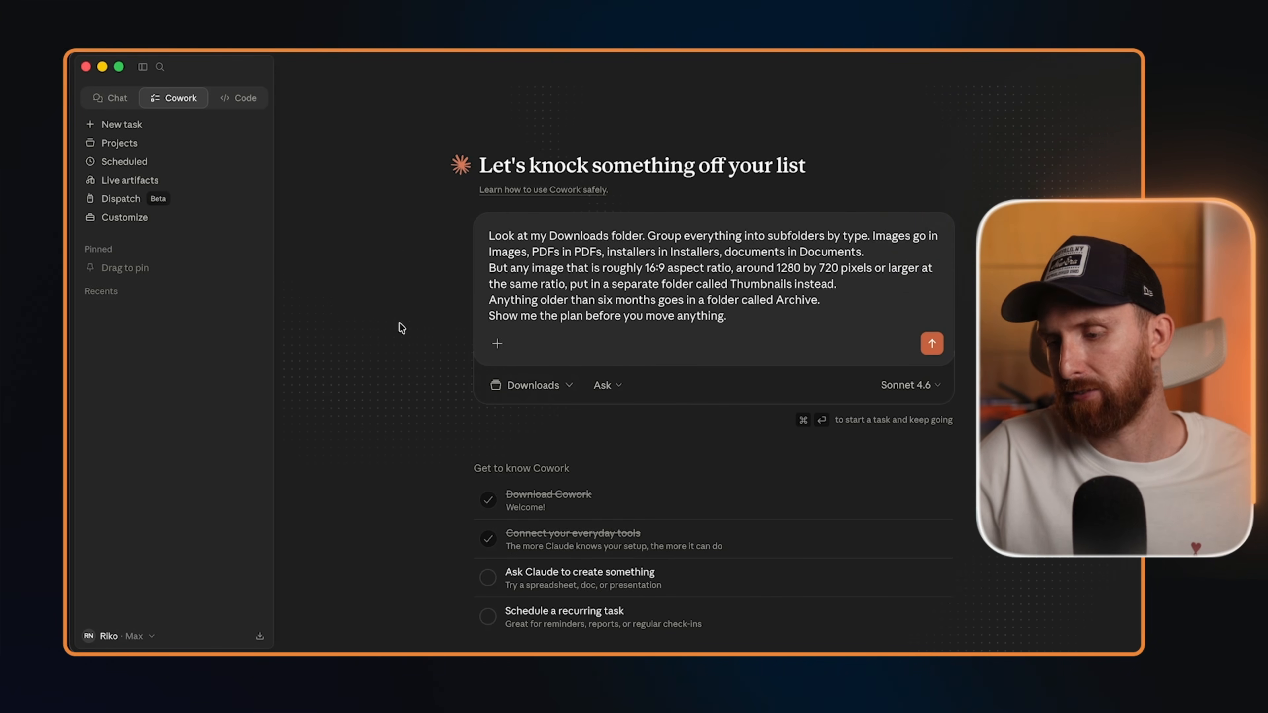
# Check the approval mode, keep Ask before acting, and submit the Downloads organization task
pyautogui.click(604, 385)
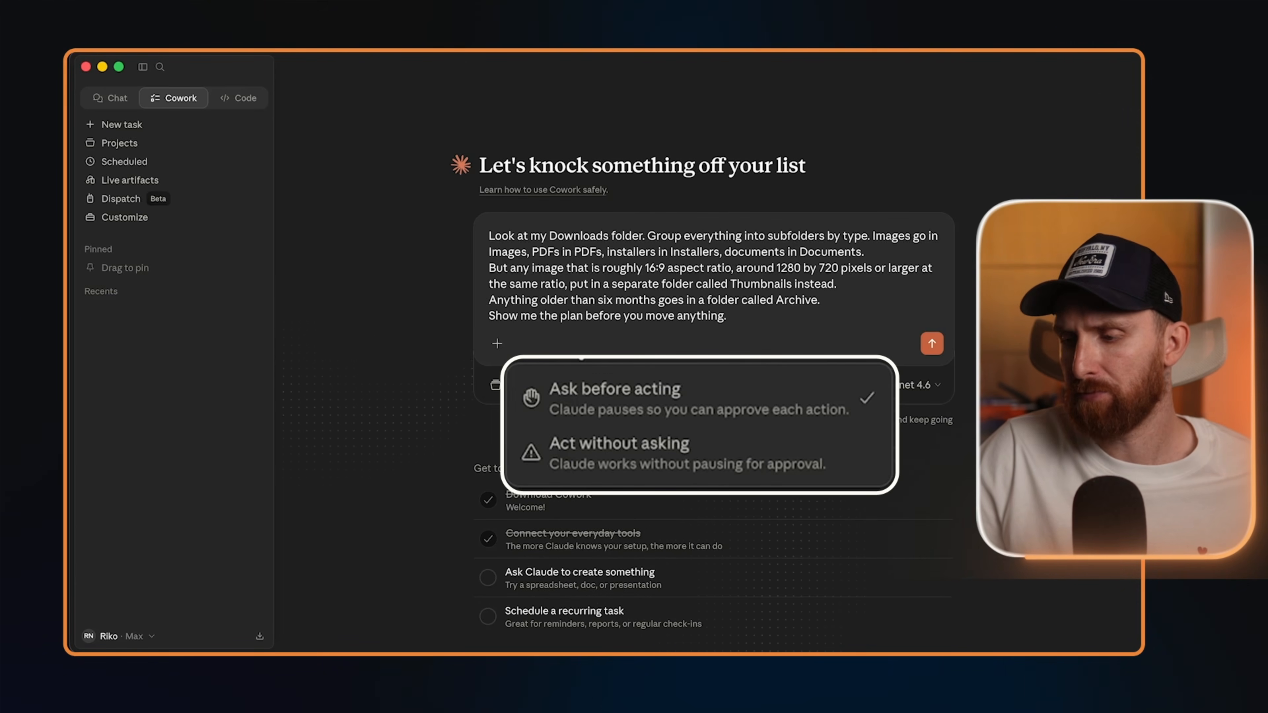
pyautogui.click(848, 374)
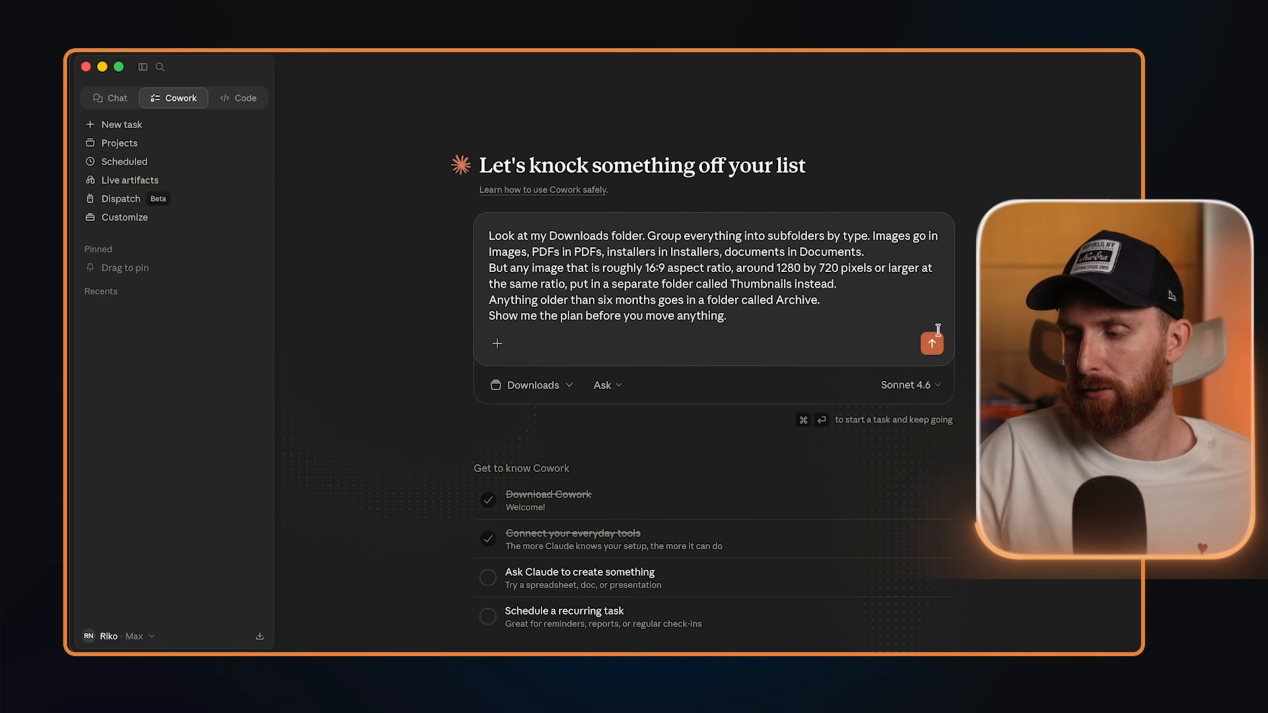
pyautogui.click(937, 343)
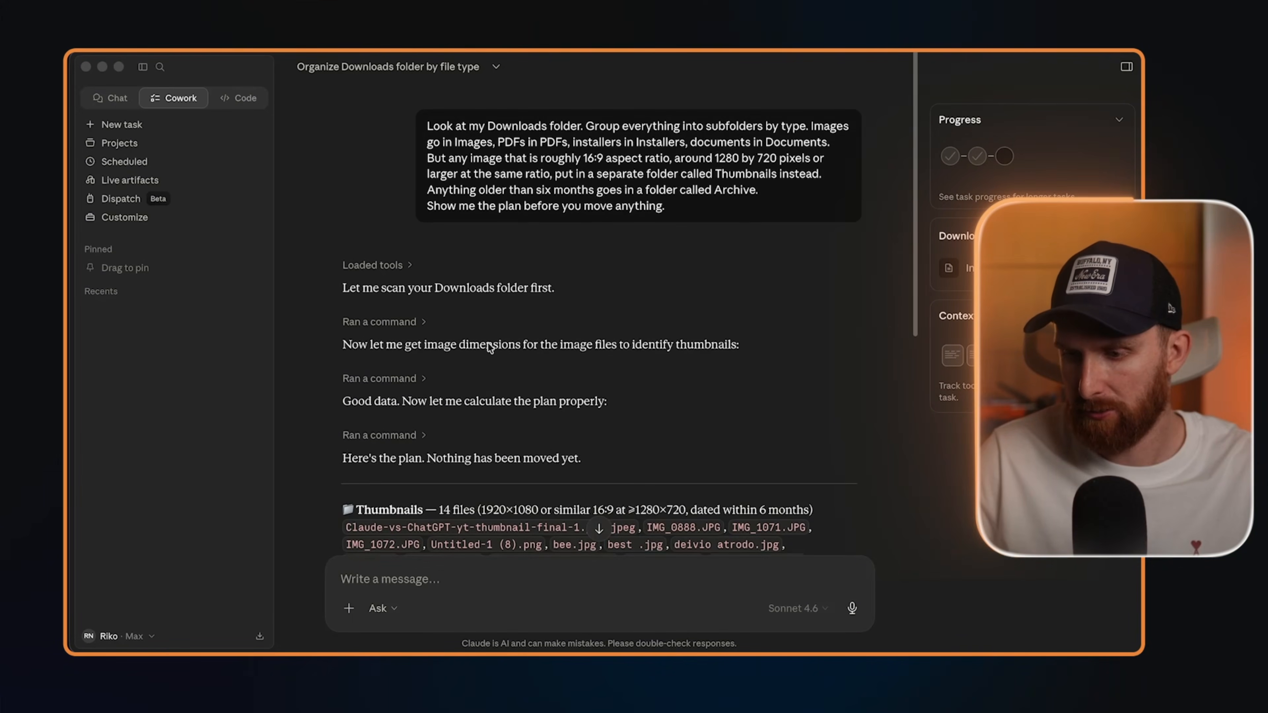
# Review the proposed folder plan for Downloads, comparing it with the original prompt and reading the points flagged before execution
pyautogui.scroll(-5, 488, 342)
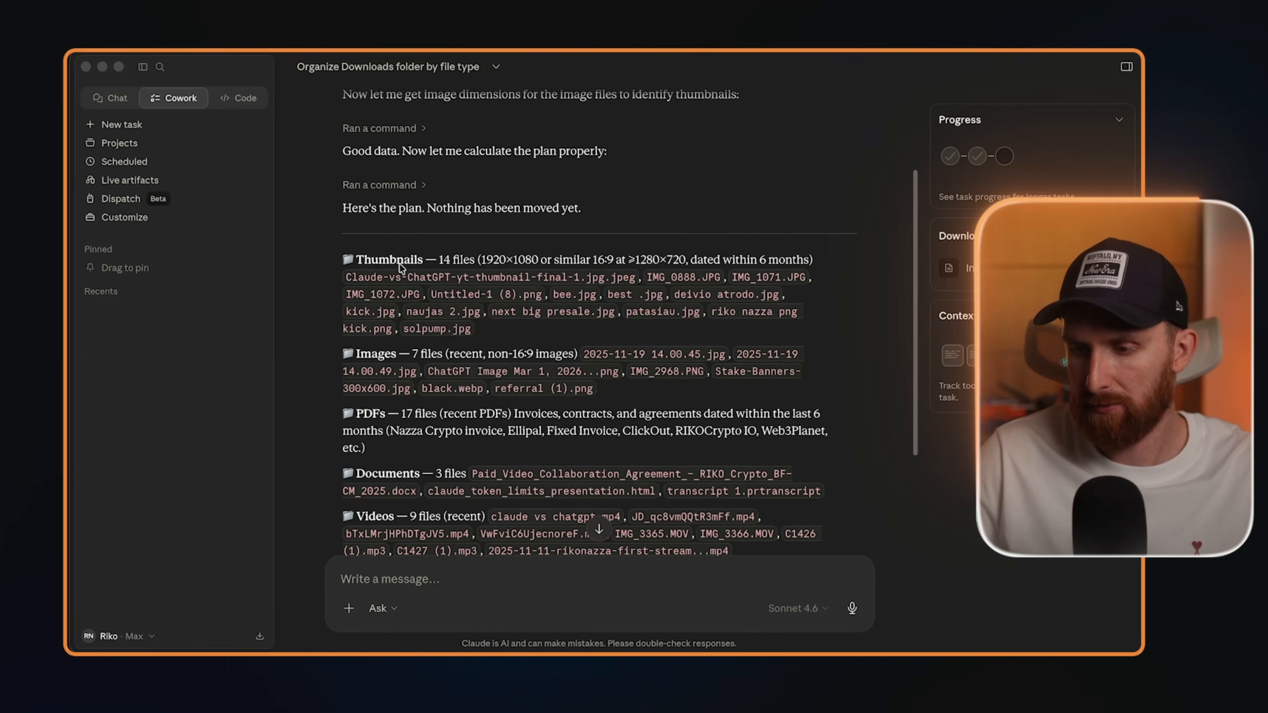
pyautogui.scroll(-8, 471, 265)
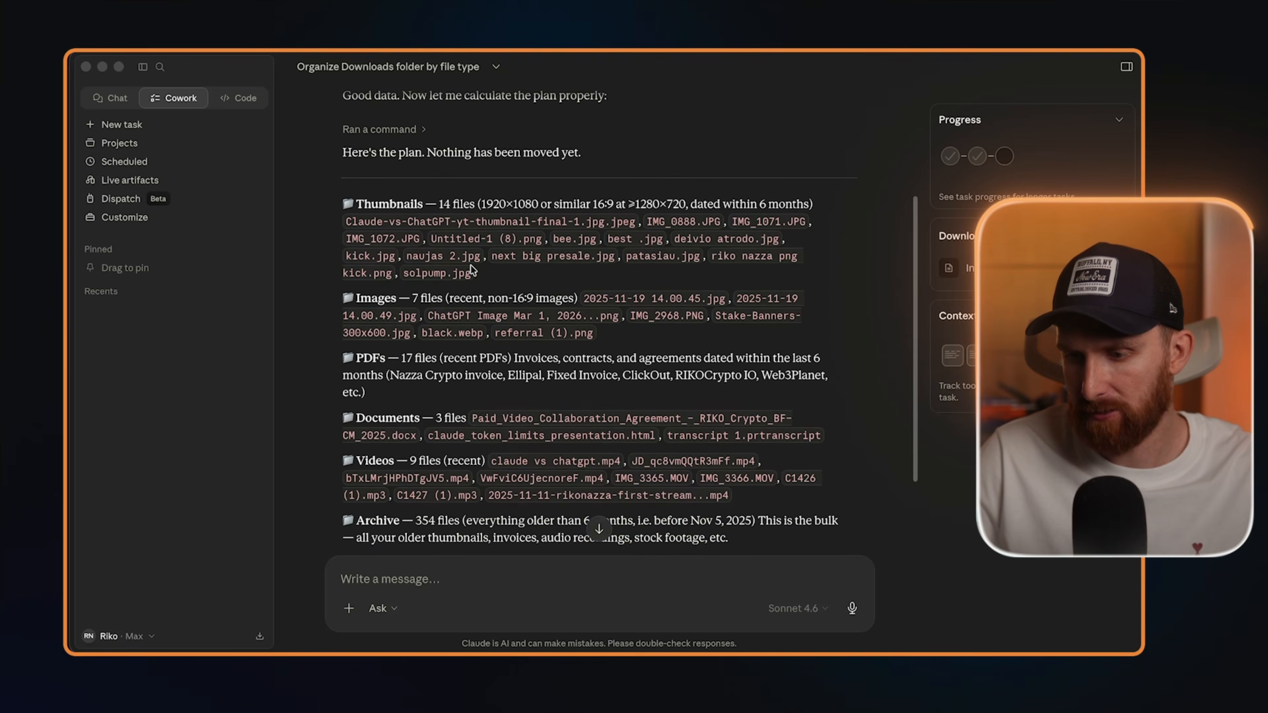
pyautogui.scroll(6, 468, 191)
pyautogui.scroll(-6, 468, 191)
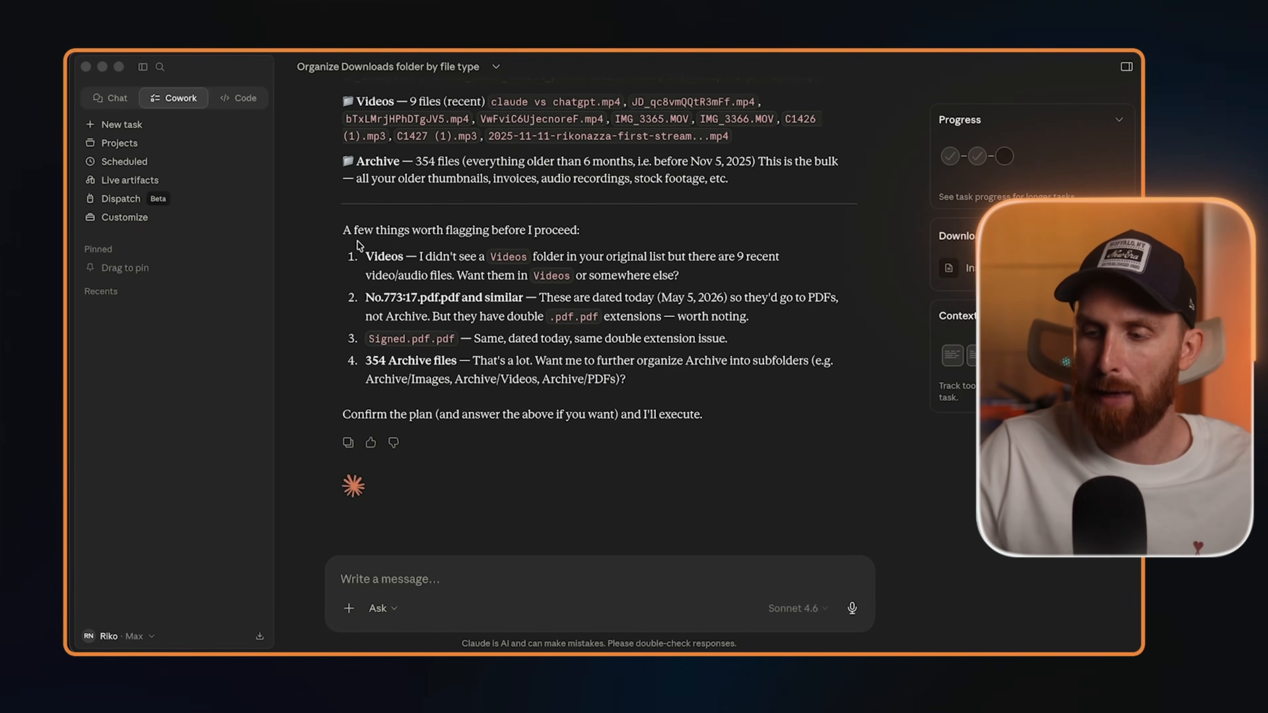
pyautogui.scroll(14, 573, 408)
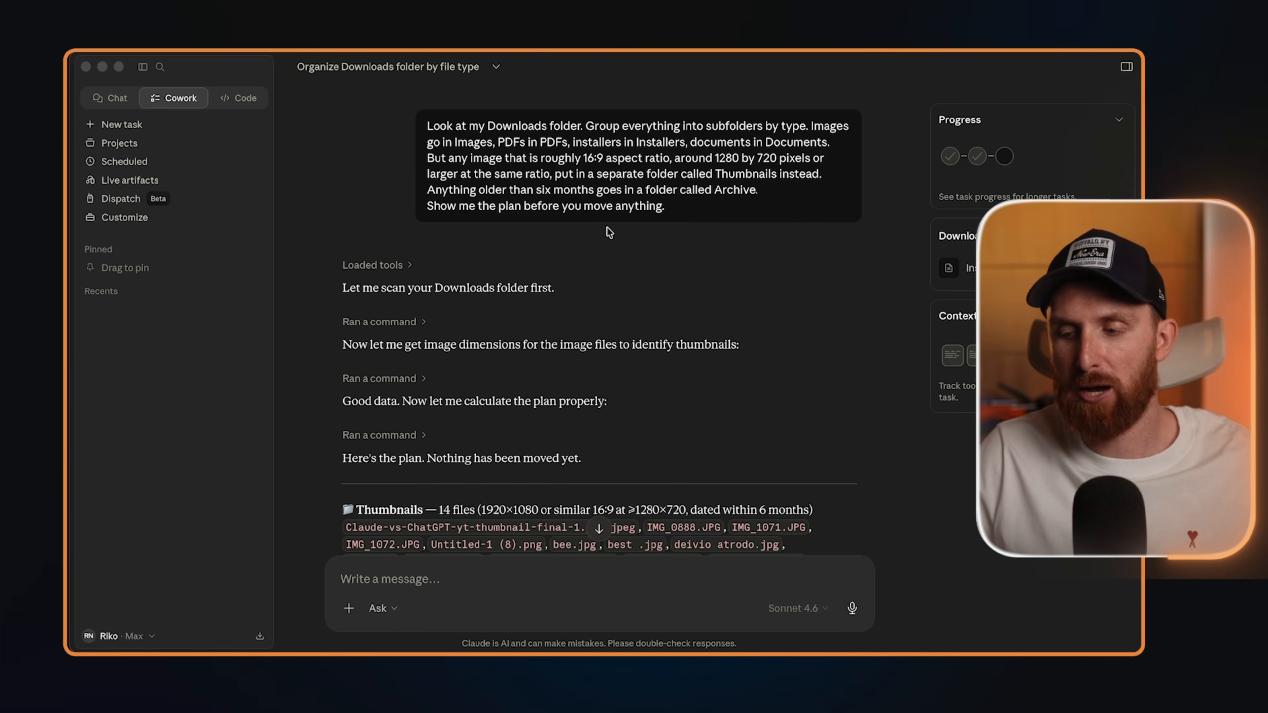
pyautogui.scroll(-7, 635, 360)
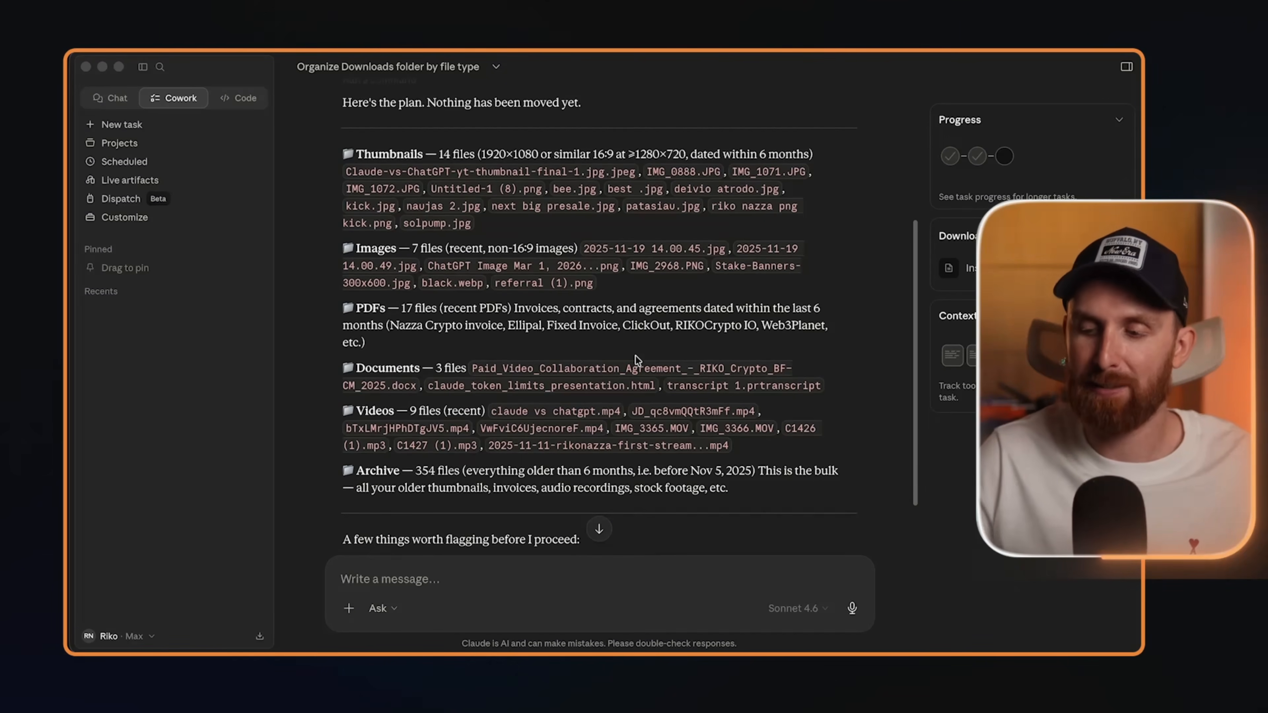
pyautogui.scroll(-1, 636, 358)
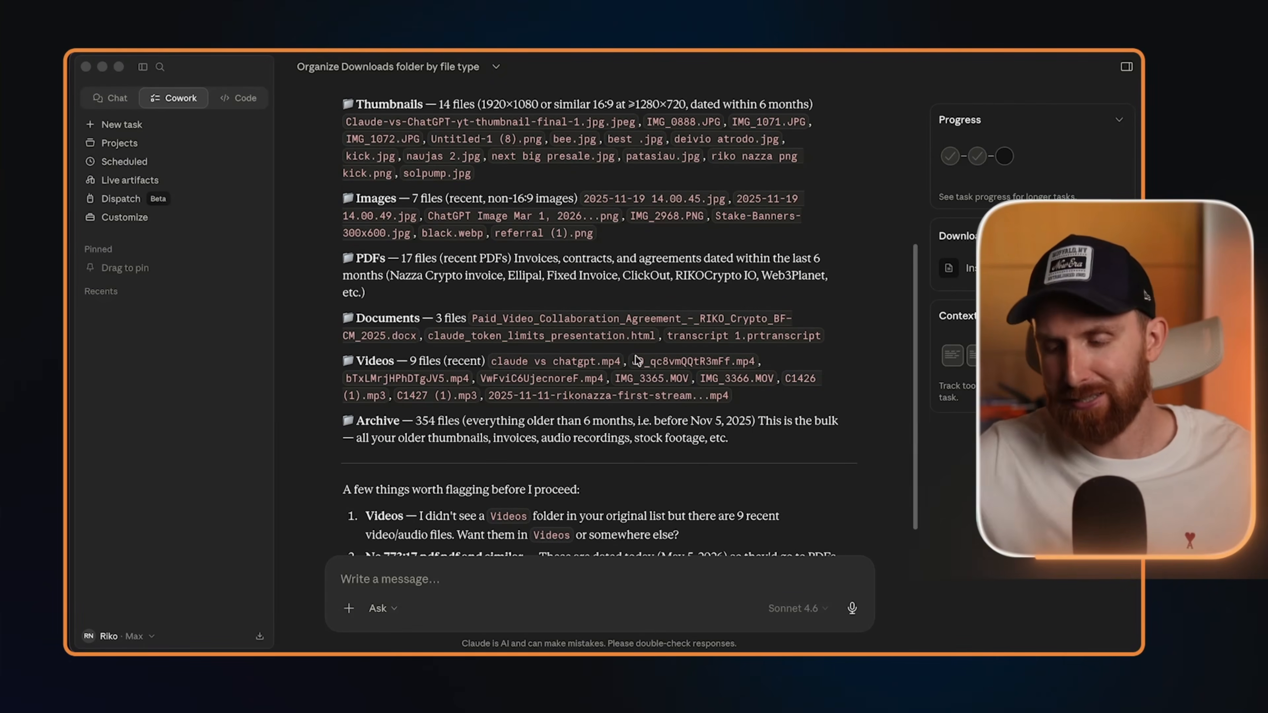
pyautogui.scroll(-5, 637, 359)
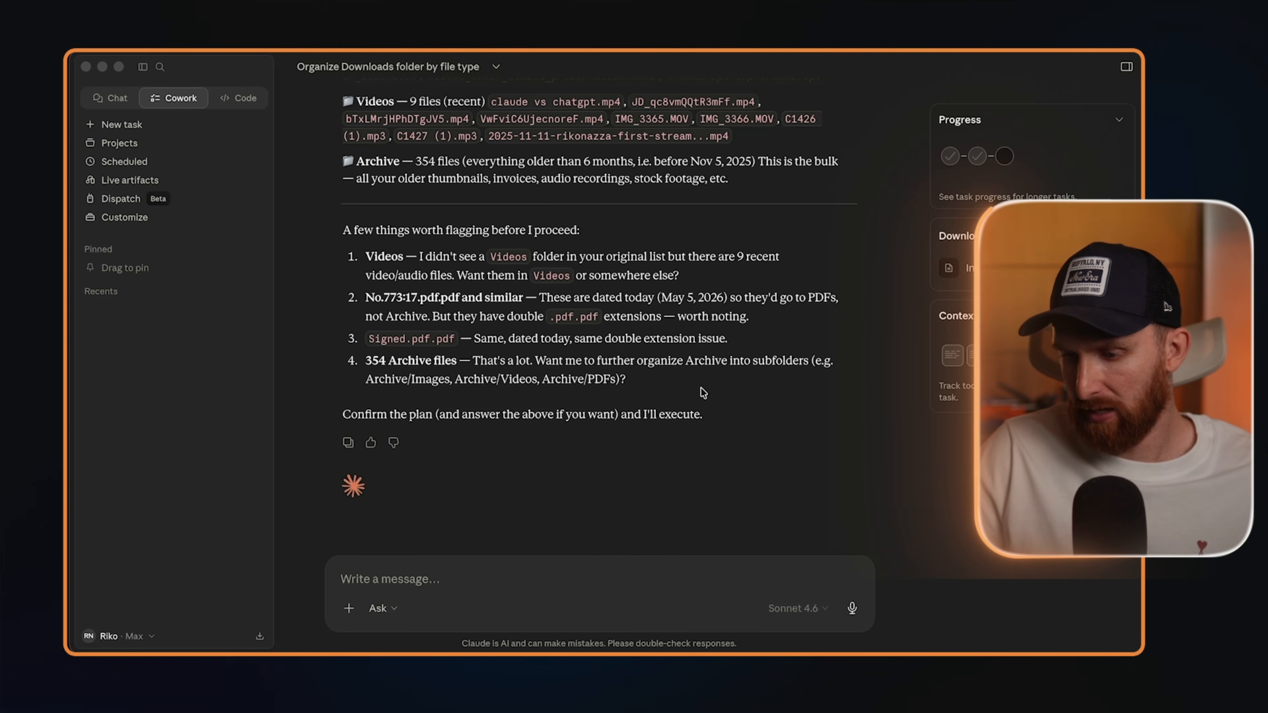
# Approve the proposed Downloads folder plan by replying "lets run it" to the task
pyautogui.click(499, 578)
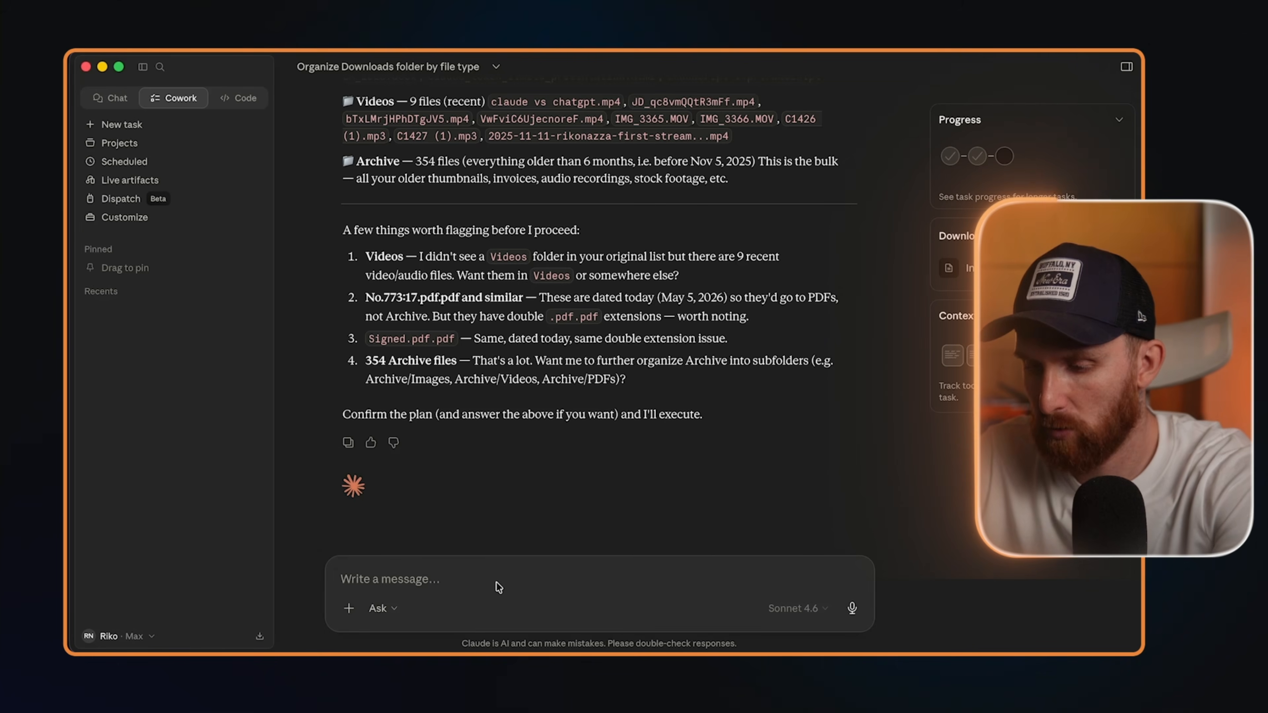
pyautogui.write('lets r')
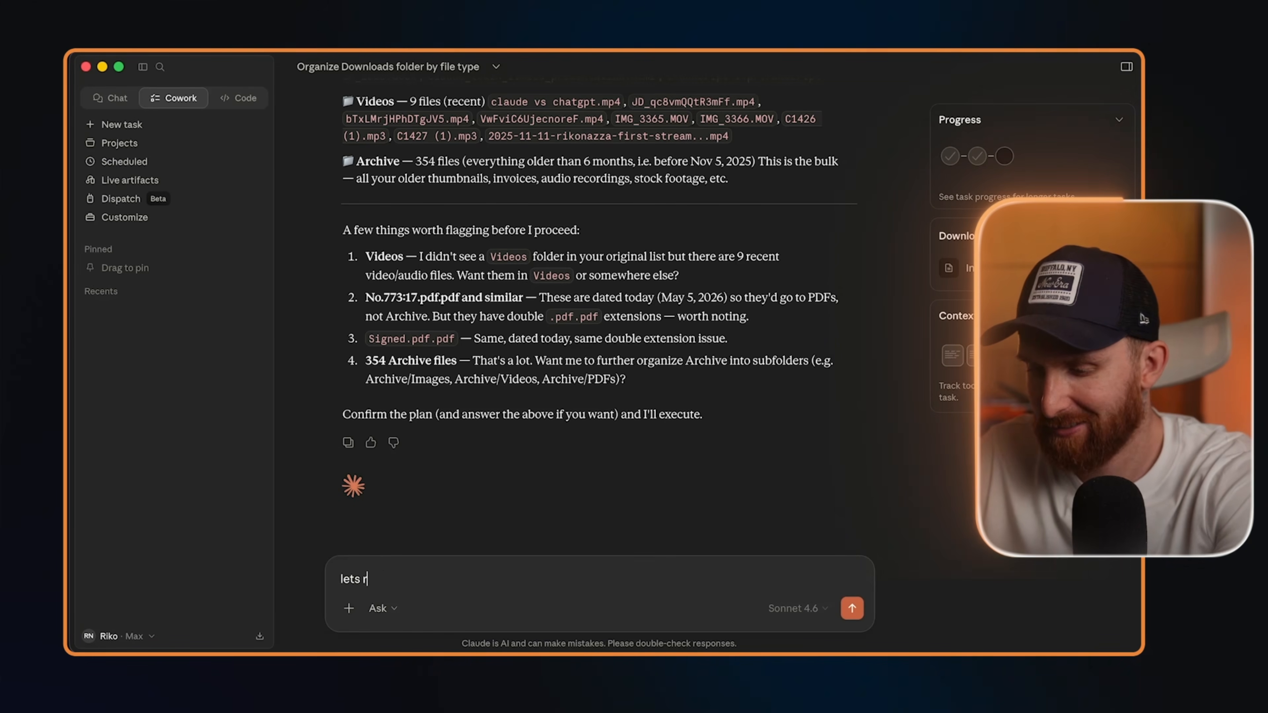
pyautogui.write('un it')
pyautogui.press('Return')
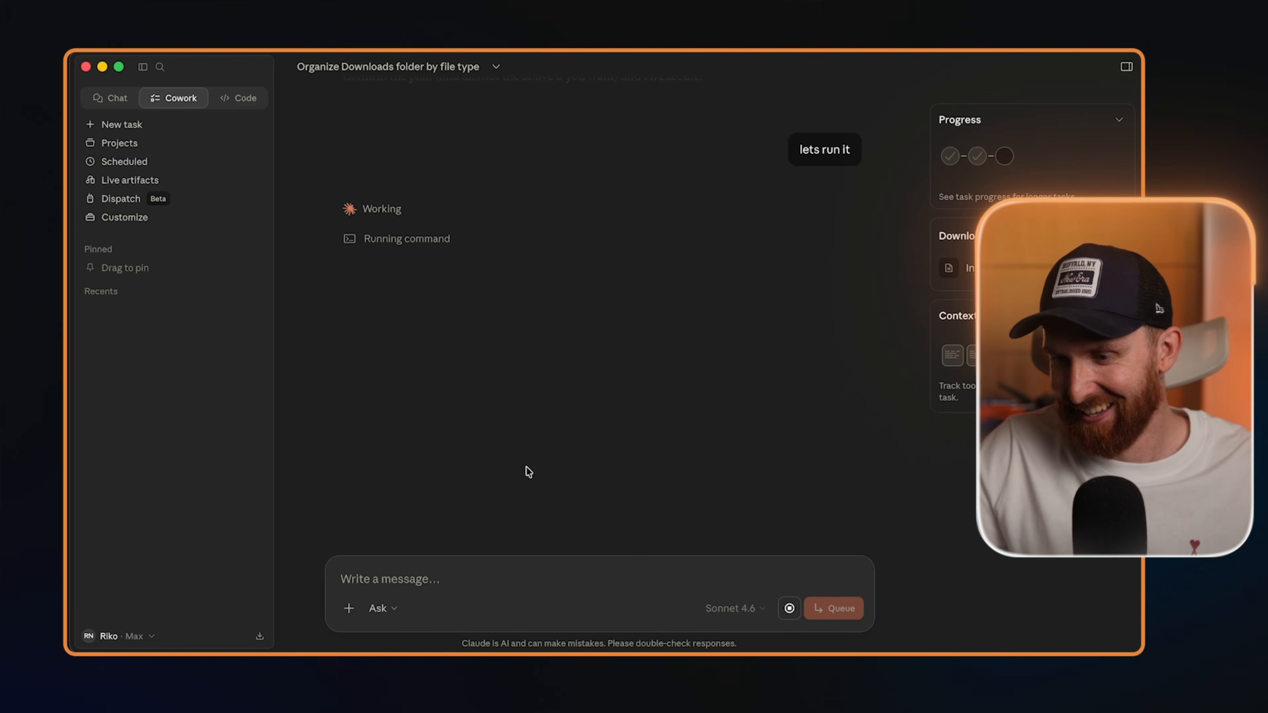
pyautogui.scroll(5, 578, 293)
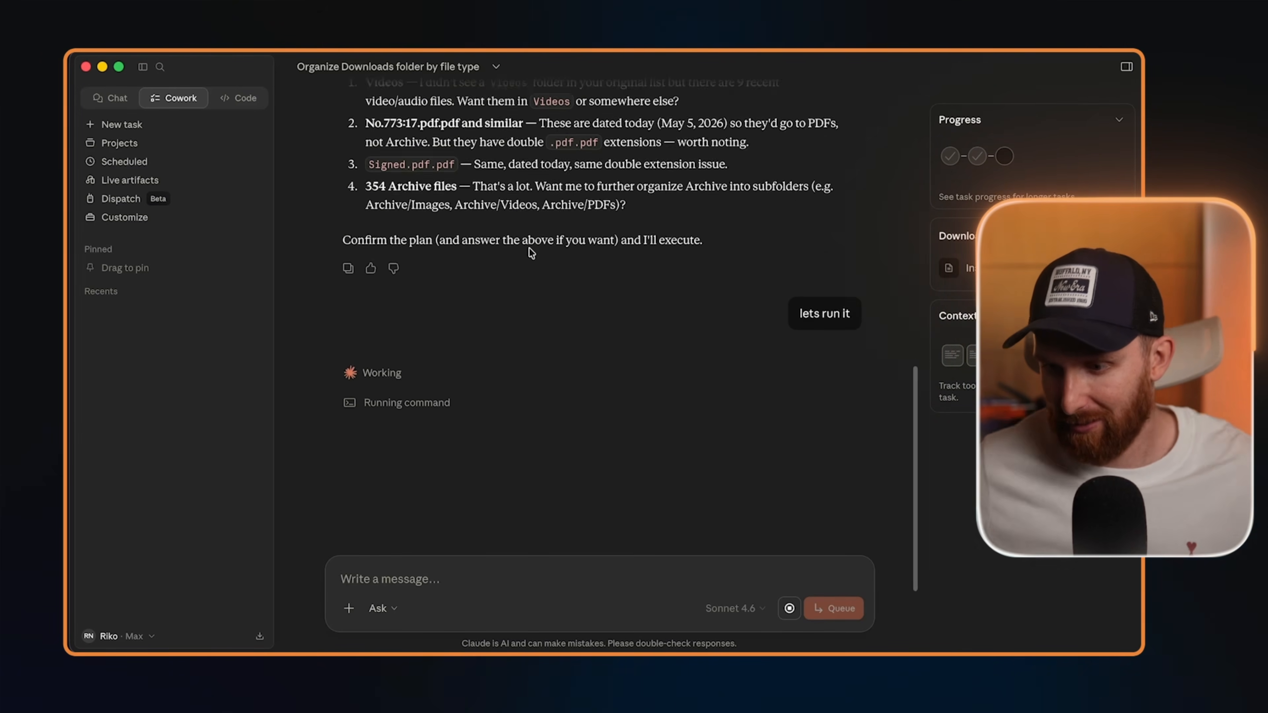
pyautogui.scroll(-5, 530, 252)
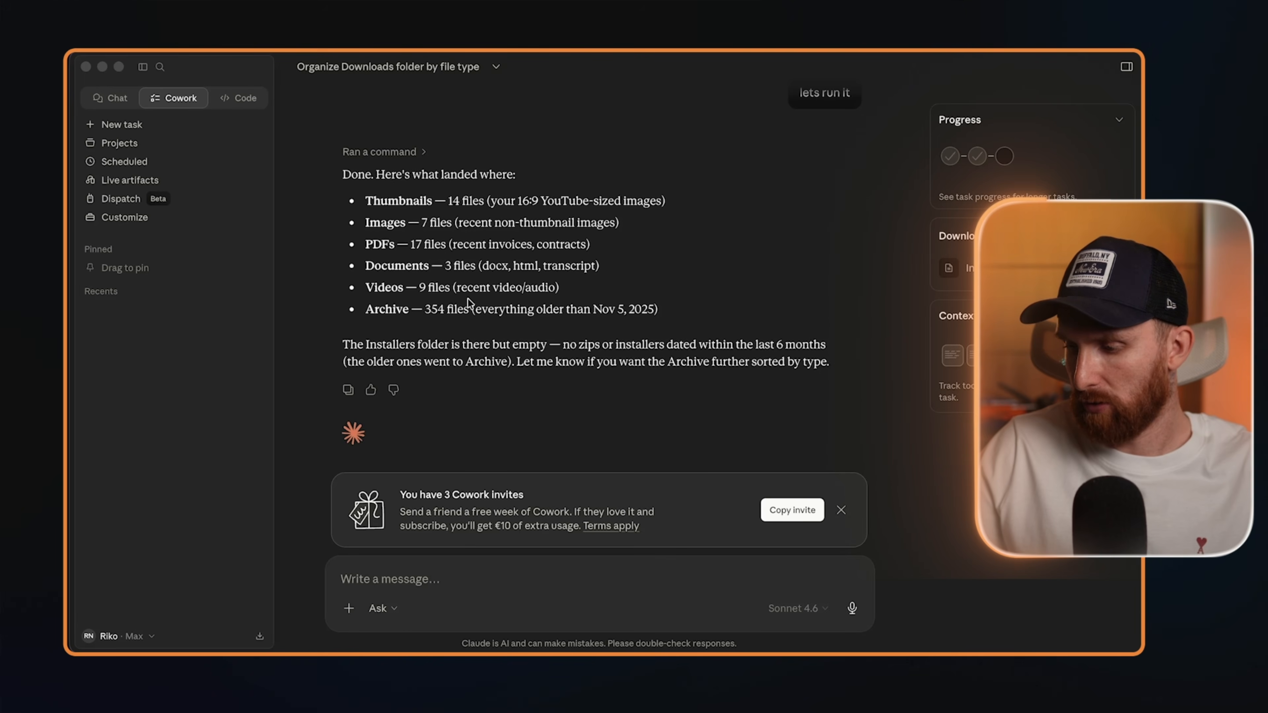
# Switch to Finder and check the organized Downloads folders, previewing deivio atrodo.jpg in Thumbnails and opening Documents
pyautogui.click(1011, 663)
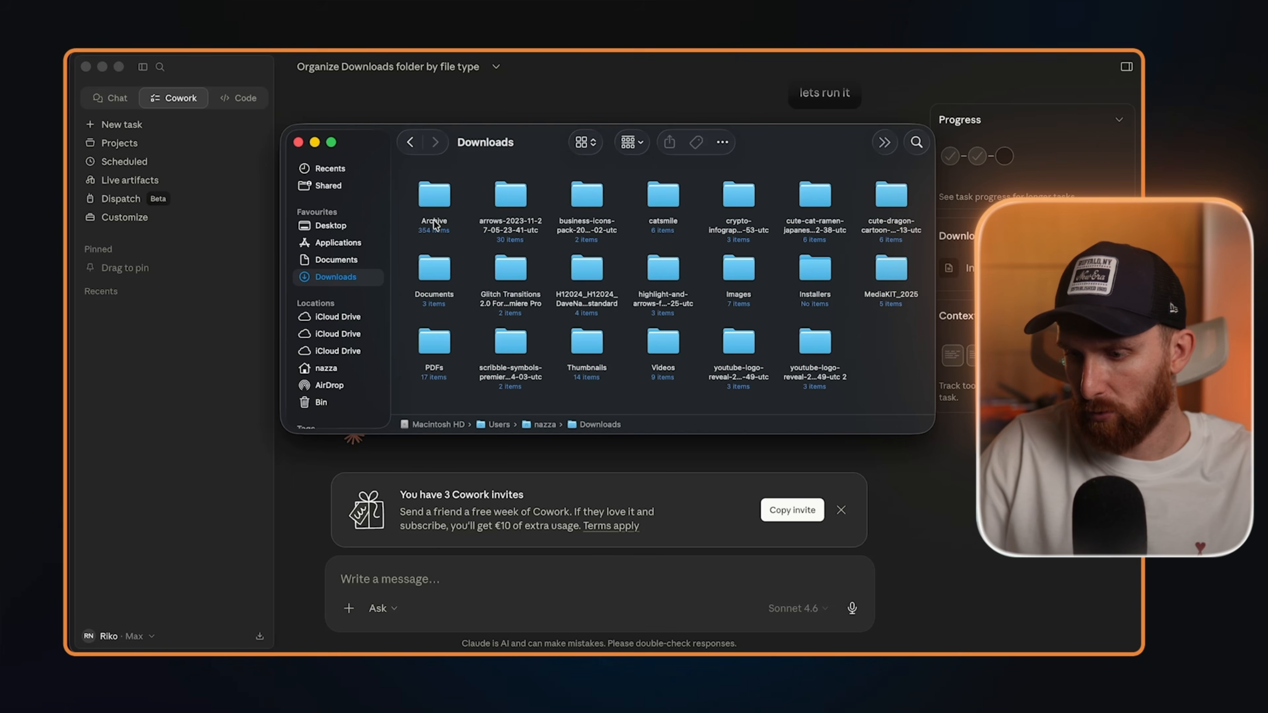
pyautogui.doubleClick(586, 345)
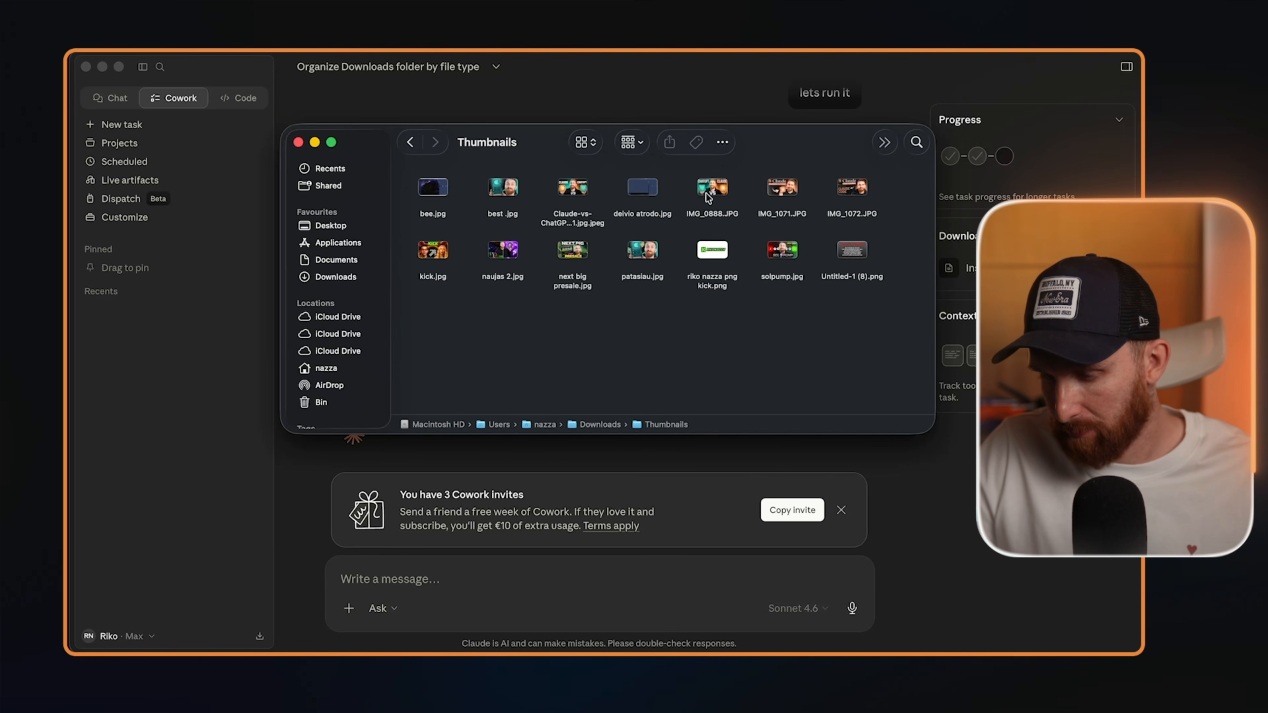
pyautogui.click(656, 187)
pyautogui.doubleClick(656, 187)
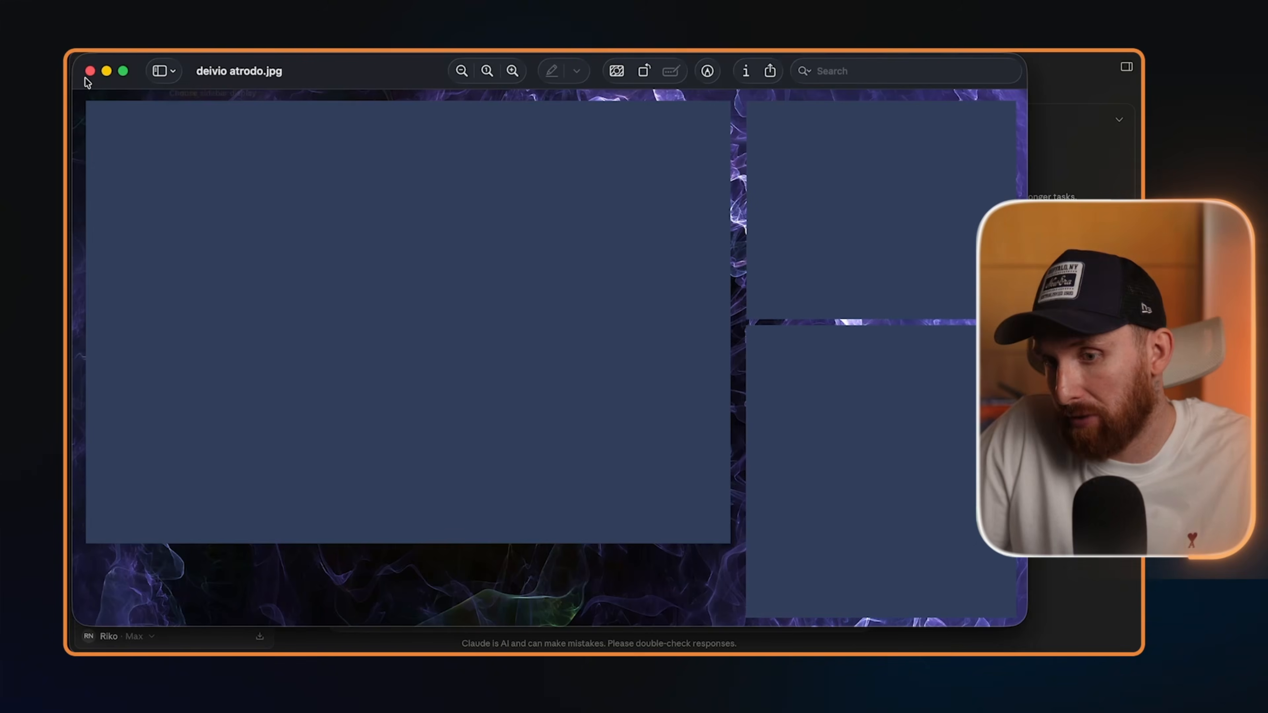
pyautogui.click(90, 71)
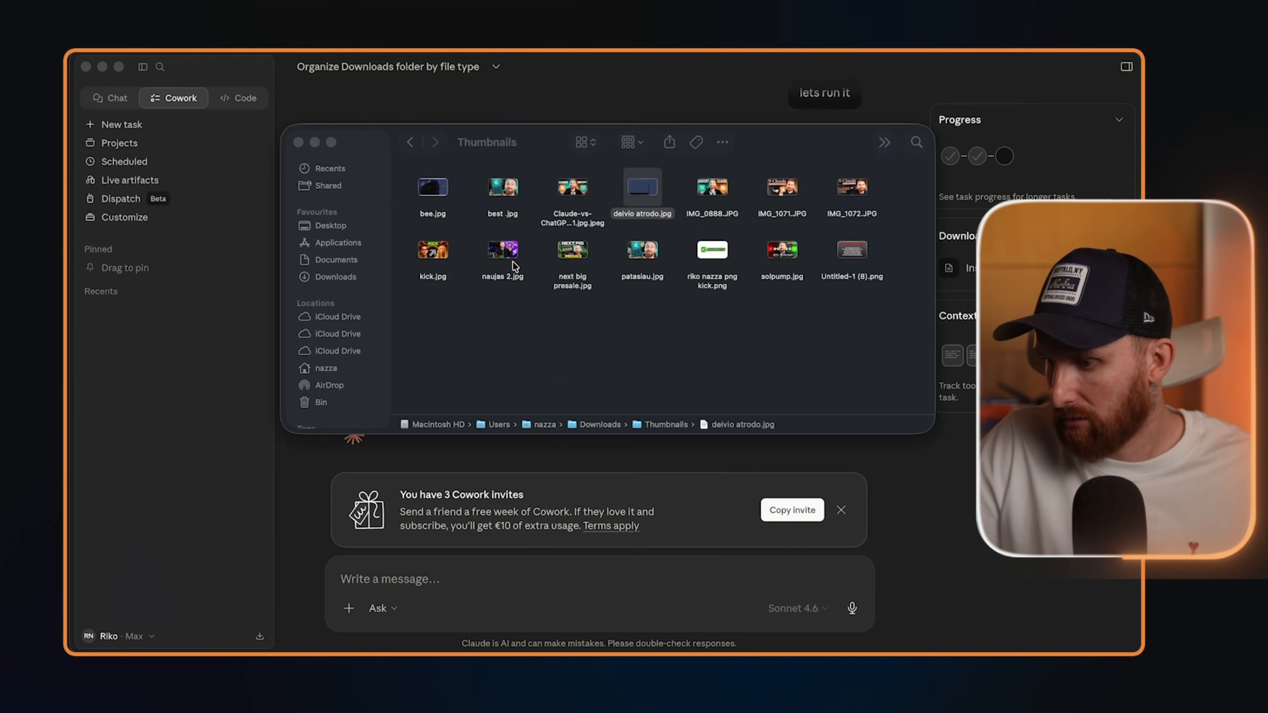
pyautogui.click(554, 352)
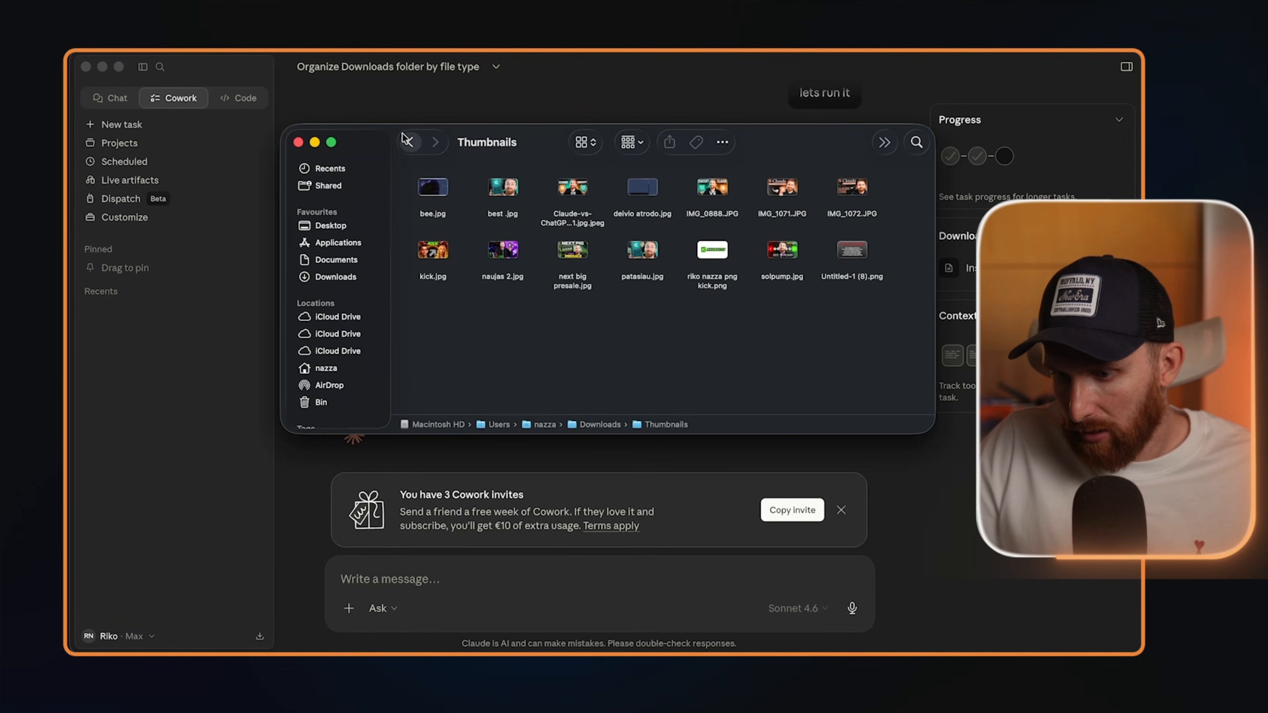
pyautogui.click(410, 142)
pyautogui.doubleClick(434, 269)
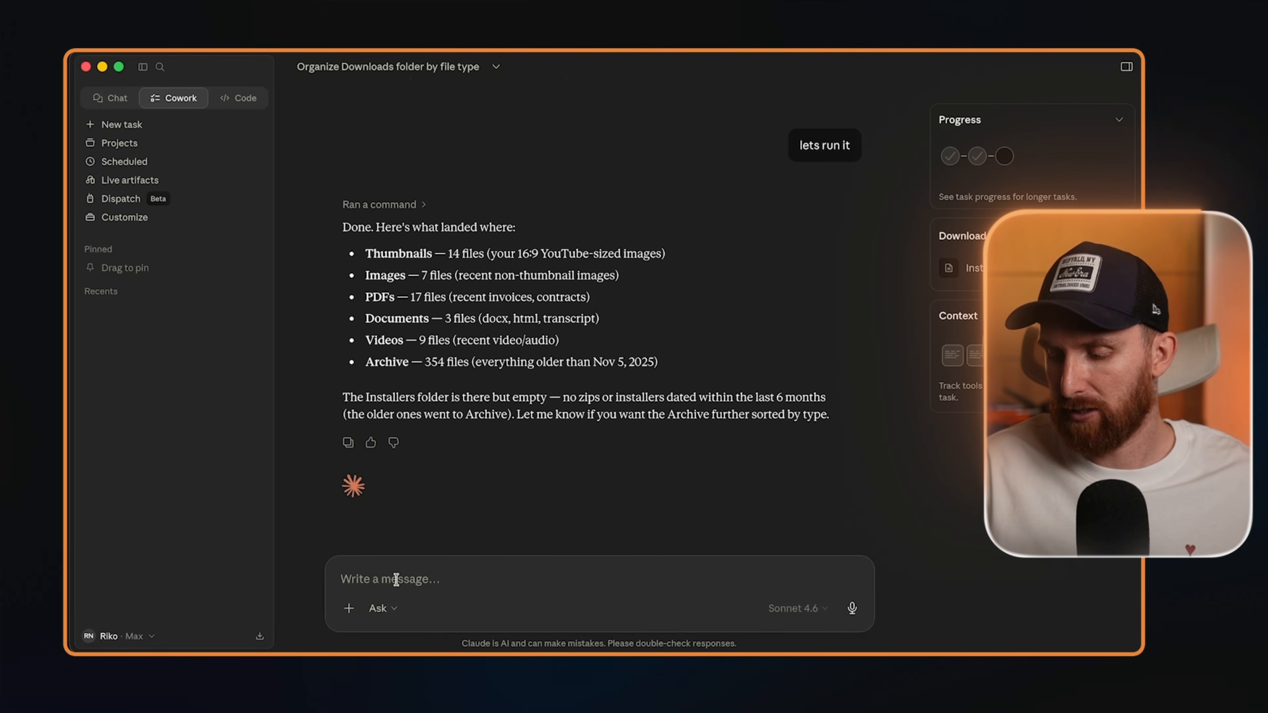
# Look up the schedule command by entering /sch in the task reply, and clear it without submitting
pyautogui.write('/sh')
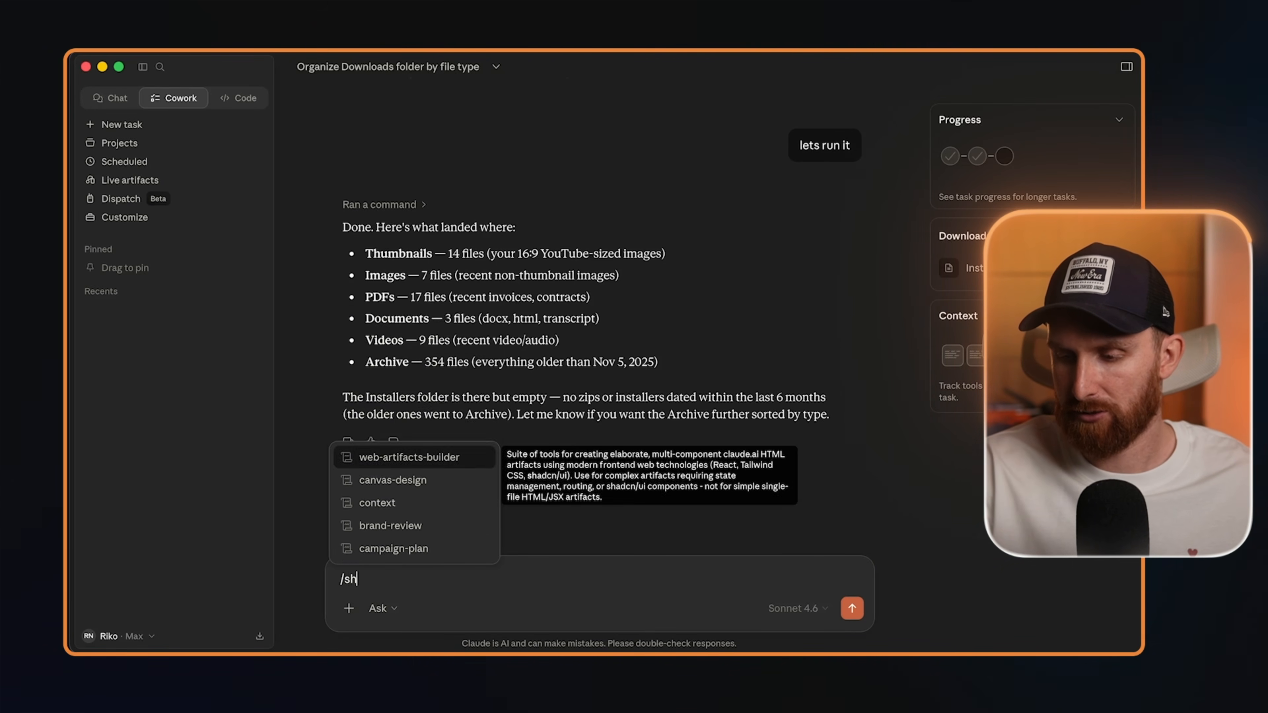
pyautogui.press('BackSpace')
pyautogui.write('ch')
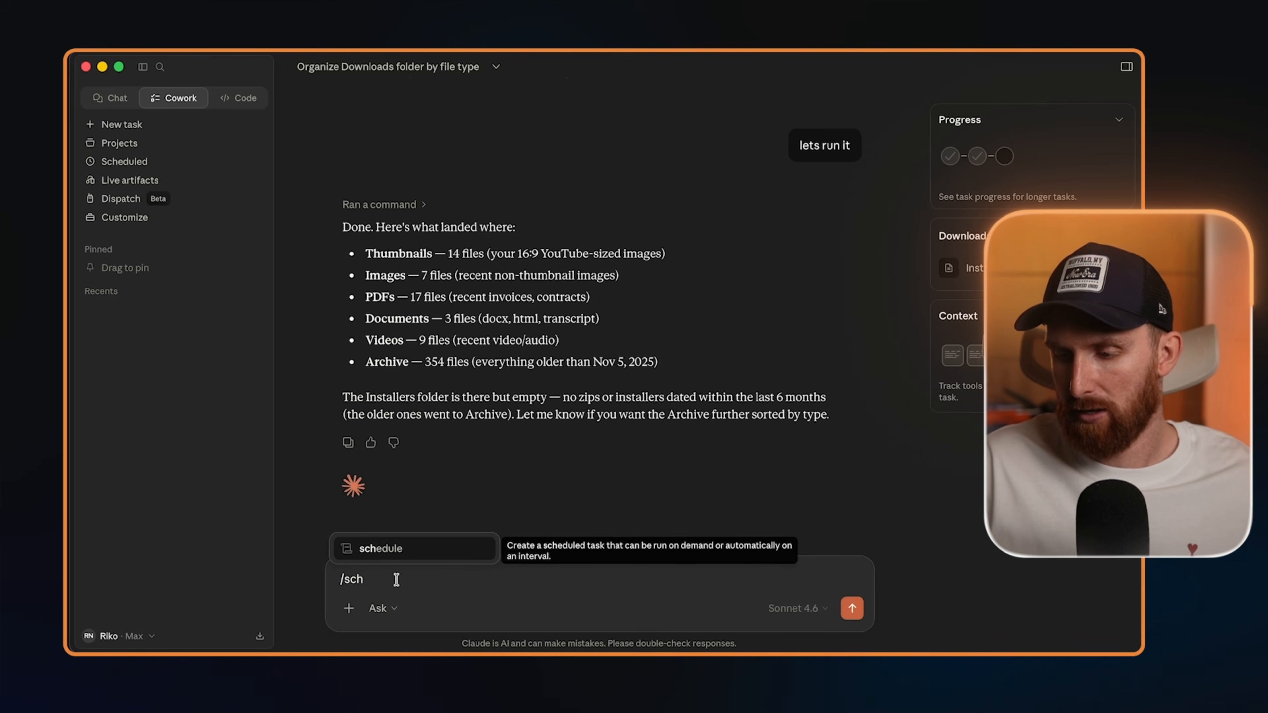
pyautogui.press('BackSpace')
pyautogui.press('BackSpace')
pyautogui.press('BackSpace')
pyautogui.press('BackSpace')
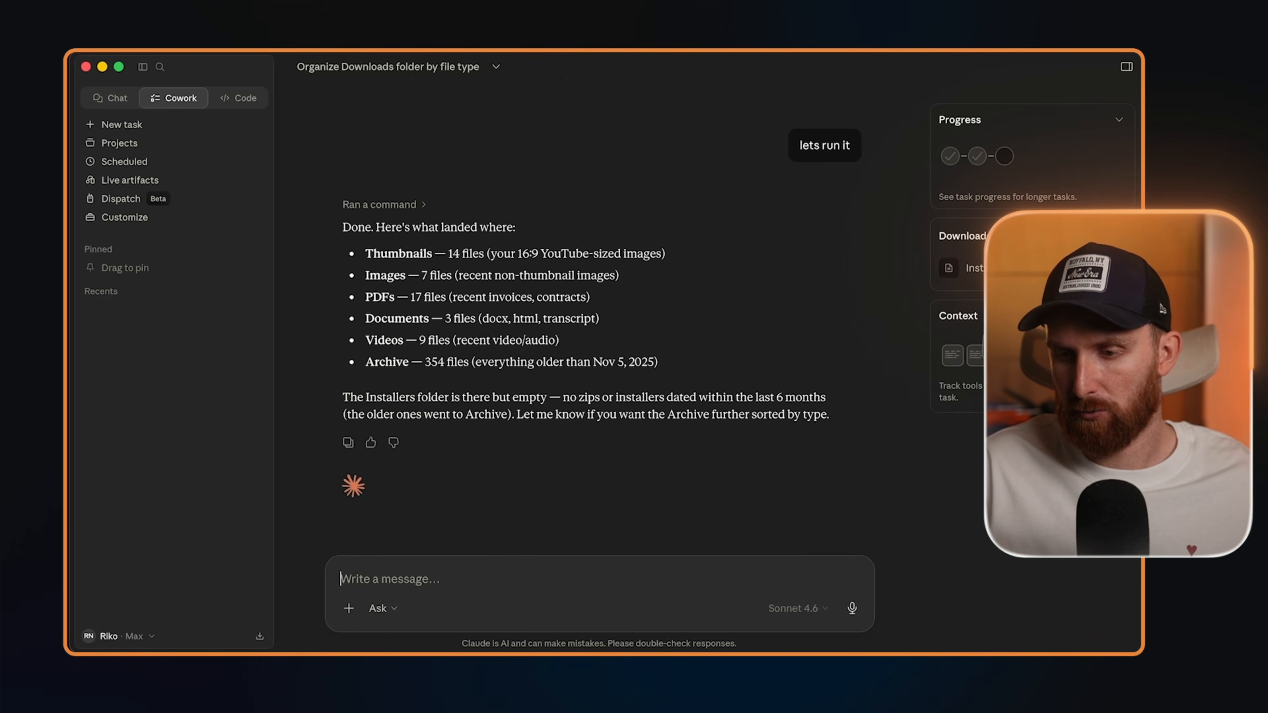
# Try out a new scheduled task with Downloads as its folder, check the approval and model options, and cancel it
pyautogui.click(142, 162)
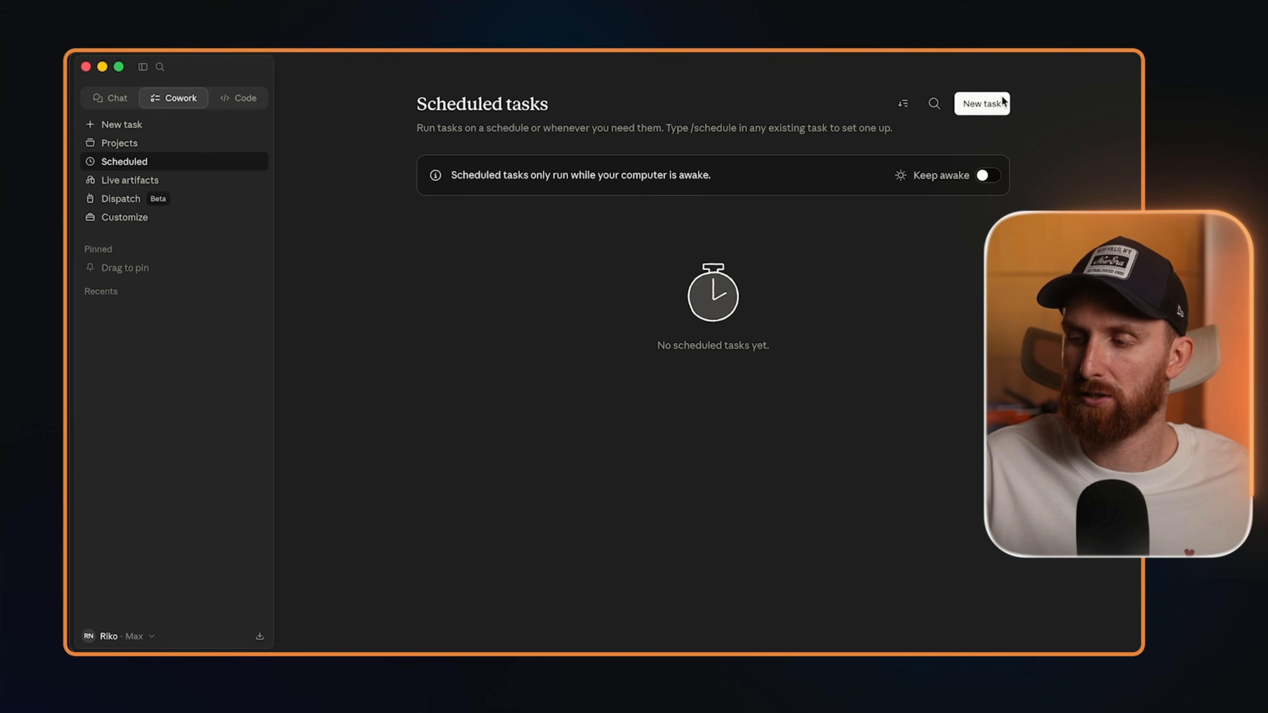
pyautogui.click(982, 104)
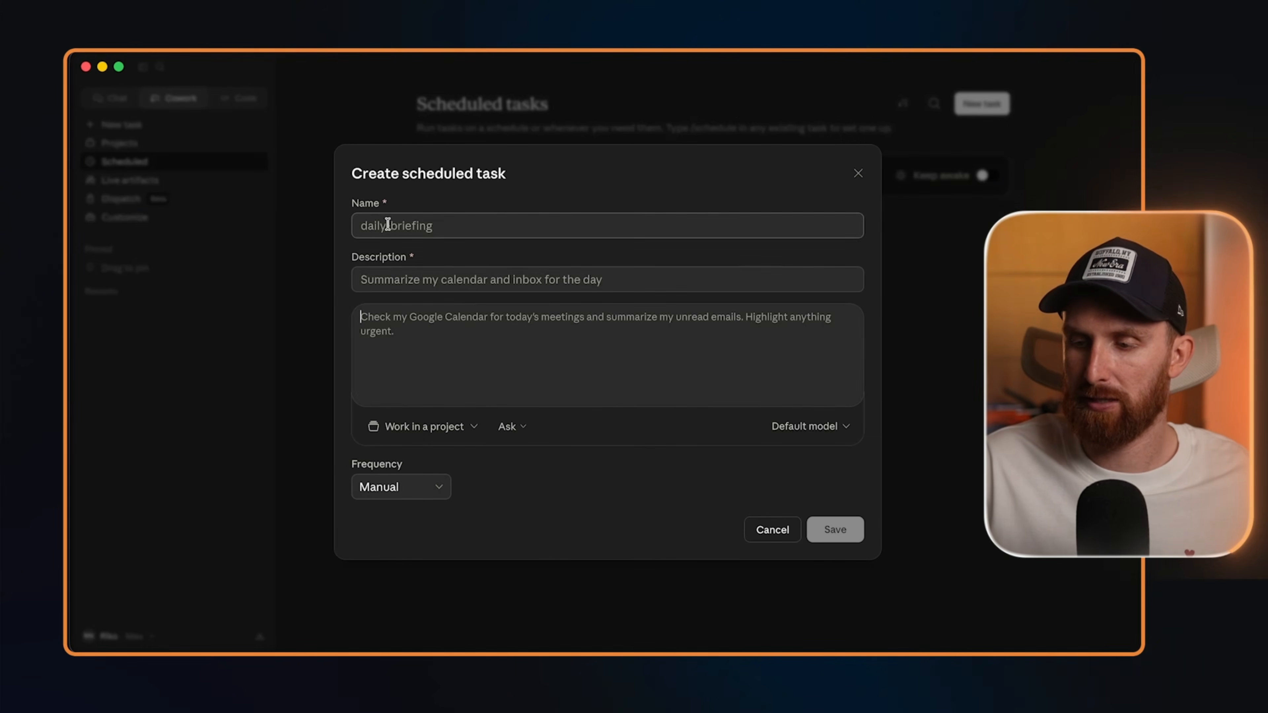
pyautogui.click(442, 428)
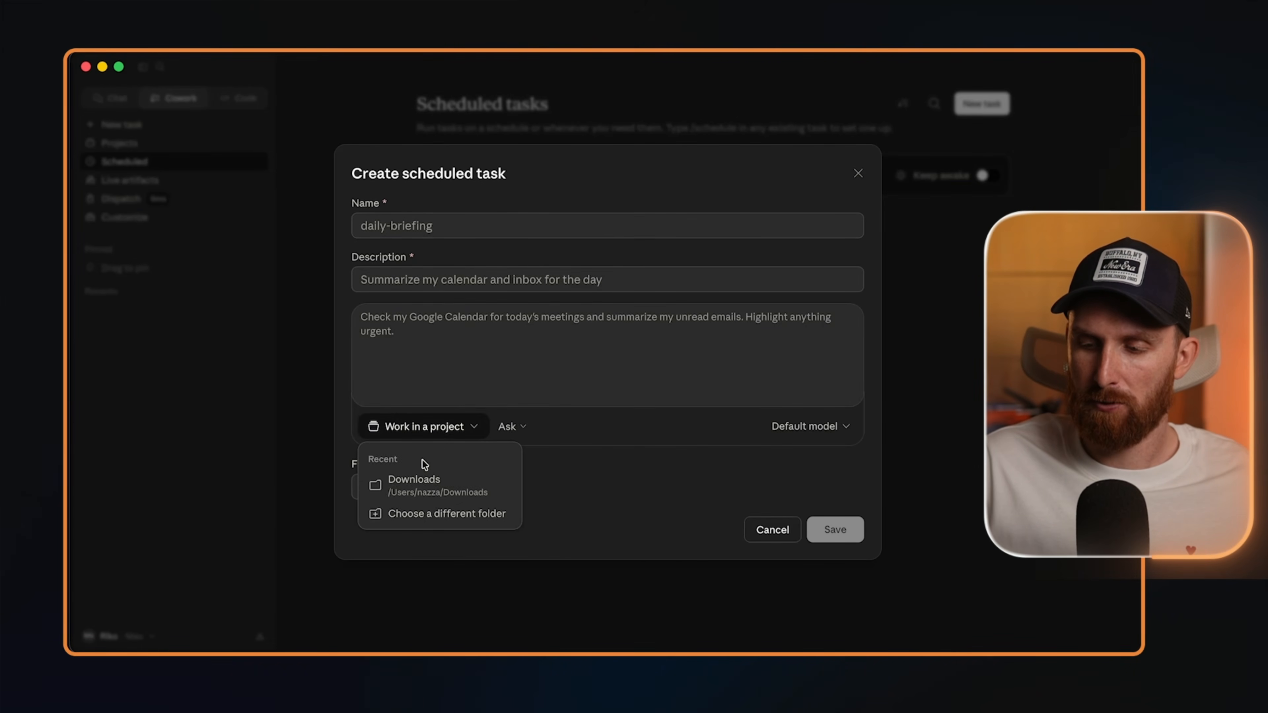
pyautogui.click(421, 481)
pyautogui.click(697, 425)
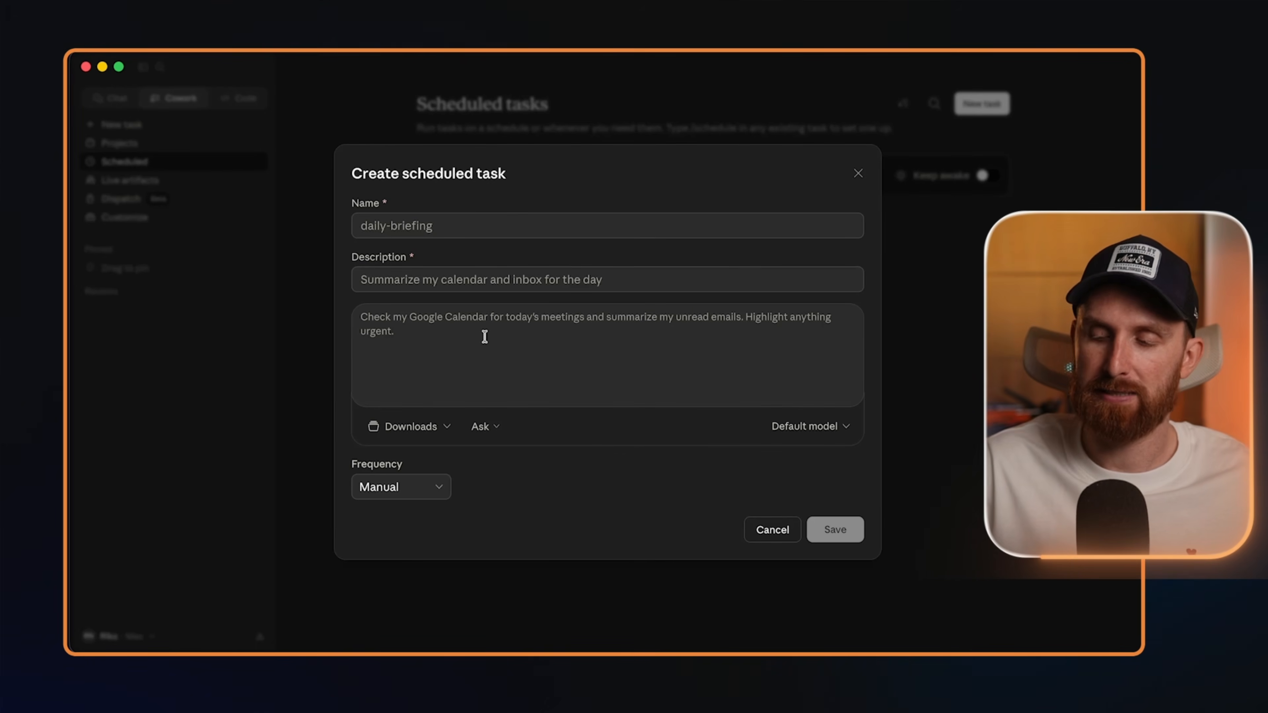
pyautogui.click(502, 431)
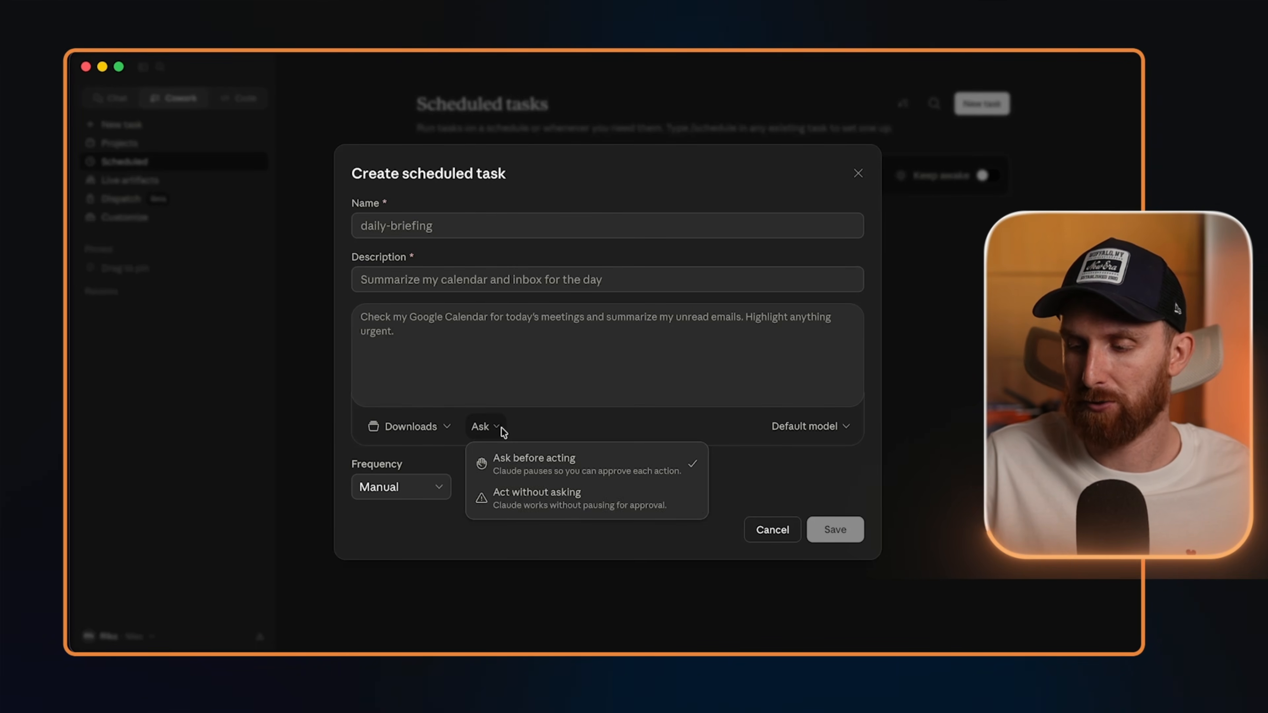
pyautogui.click(593, 359)
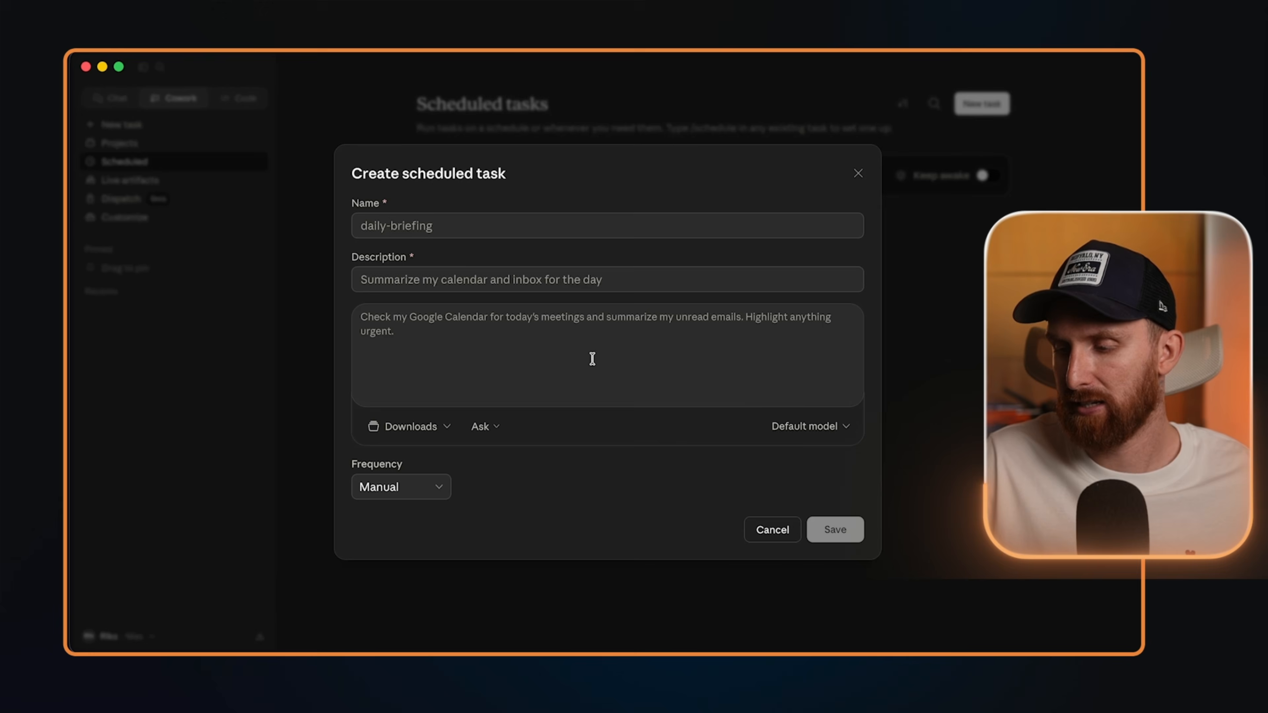
pyautogui.click(817, 438)
pyautogui.click(669, 487)
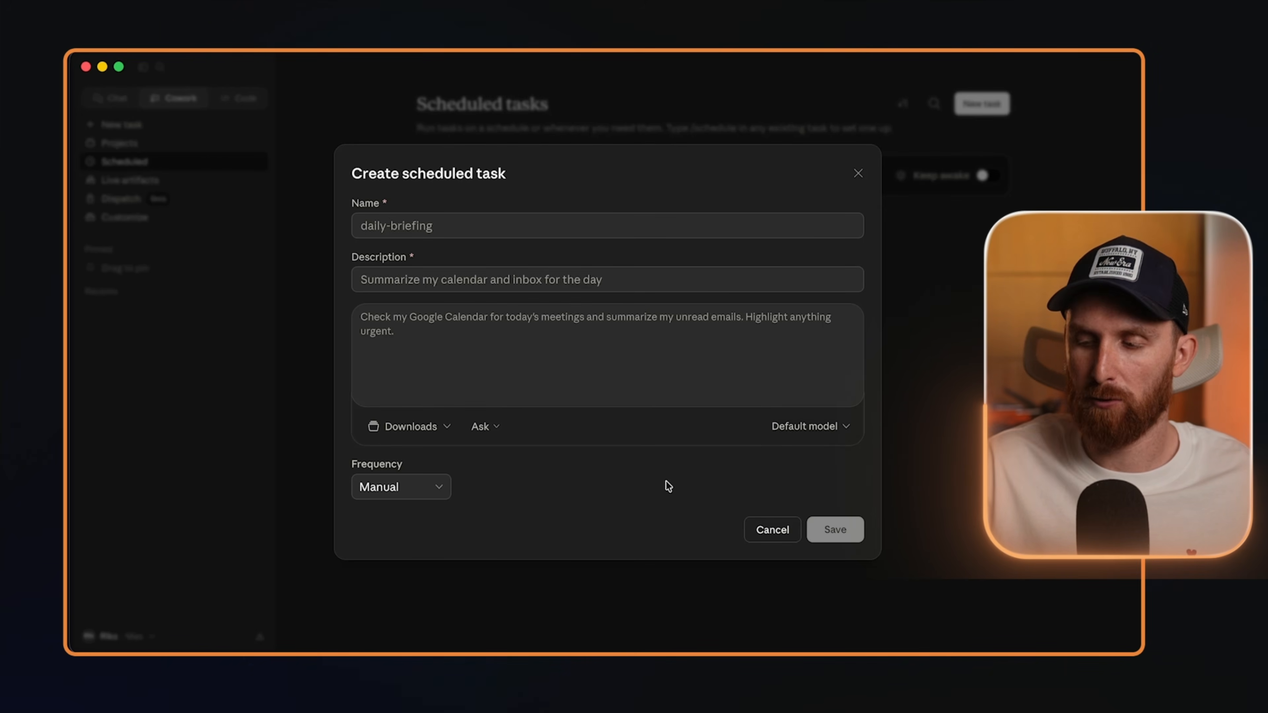
pyautogui.click(776, 538)
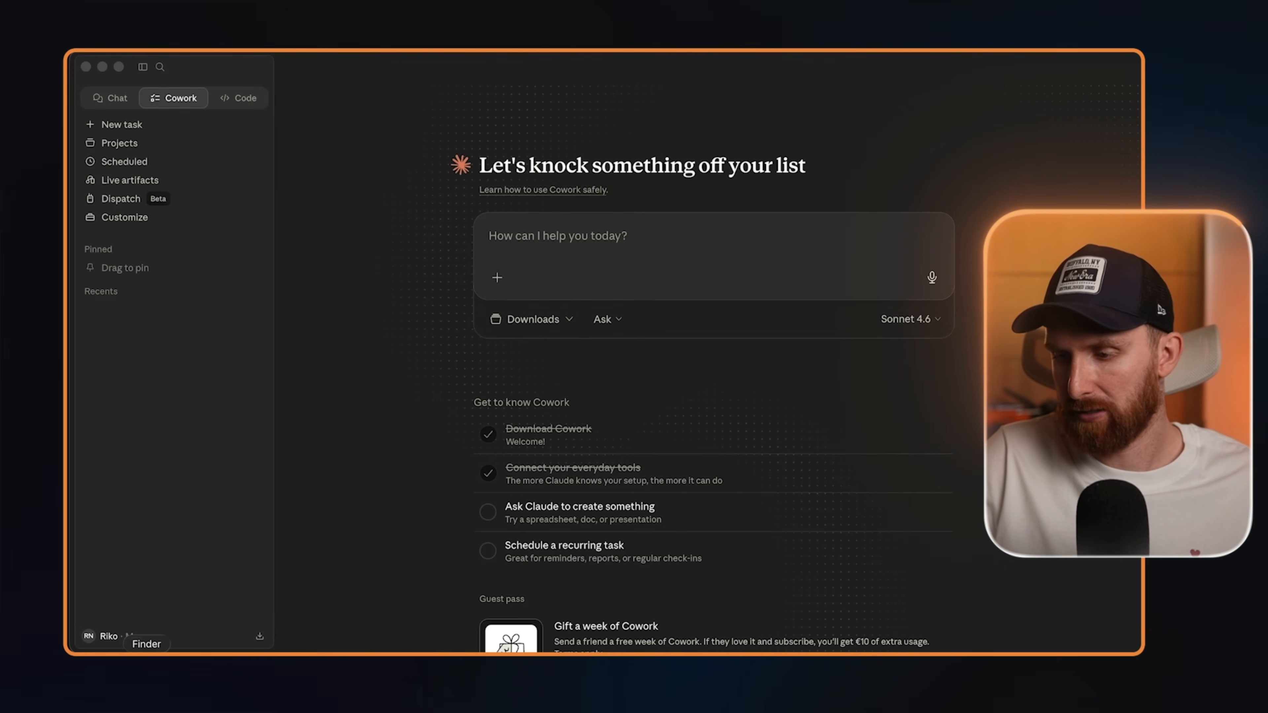
# Switch to Finder and view the trade screenshots in the Desktop's Crypto Results folder
pyautogui.click(141, 702)
pyautogui.click(325, 227)
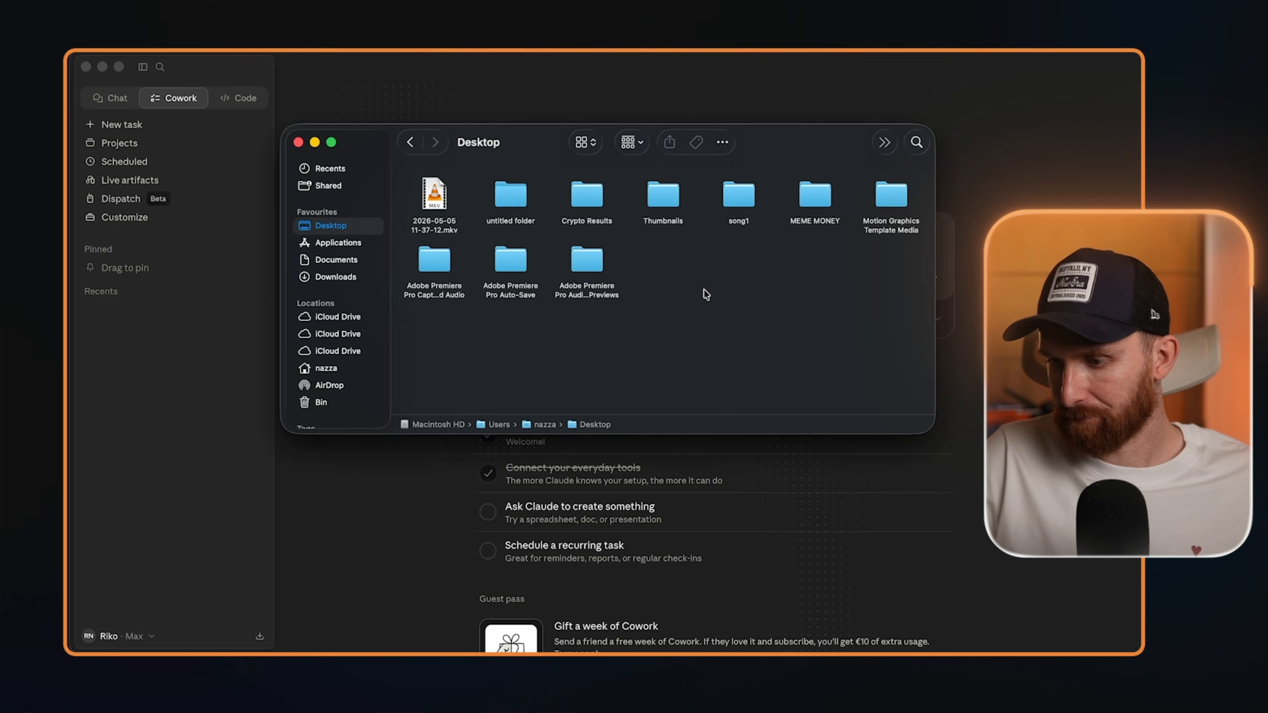
pyautogui.doubleClick(594, 217)
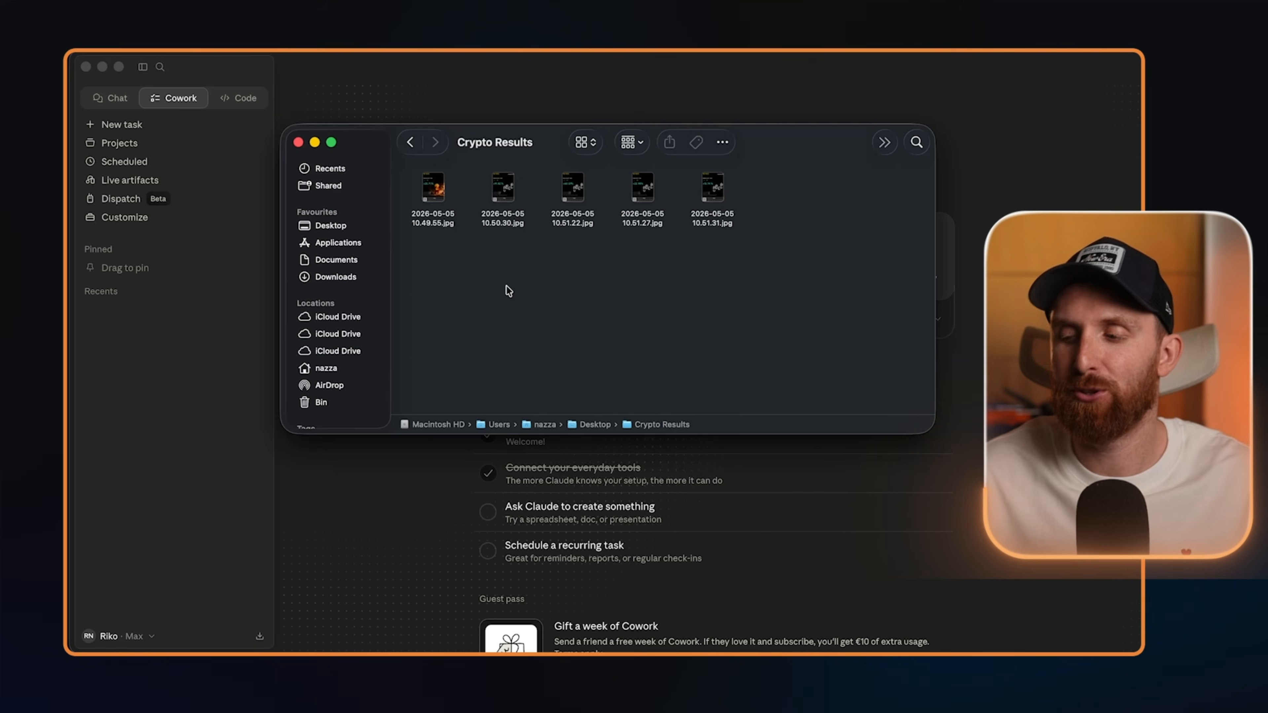
# Switch to Claude and write a prompt to extract trade data from the folder's screenshots into trades.xlsx and summary.md, showing the data before saving
pyautogui.press('super+Tab')
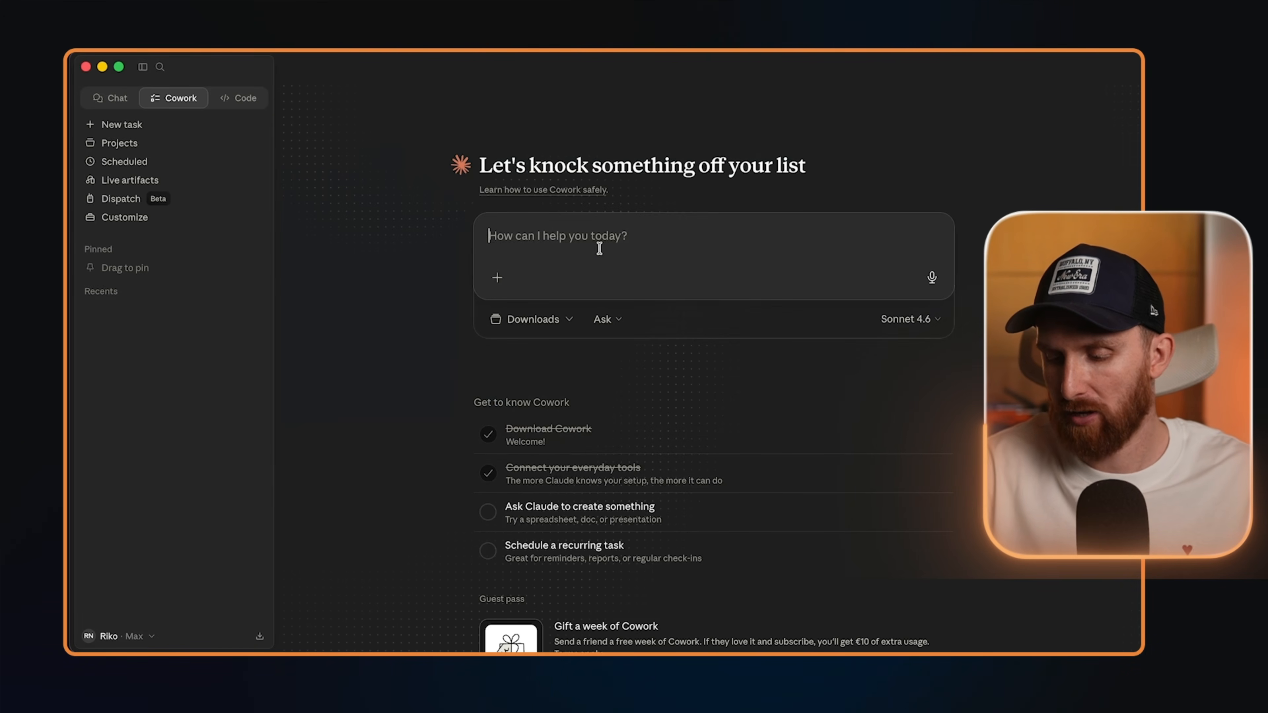
pyautogui.write("Look at every image in this folder. Each one is a screenshot of a closed trade. For each screenshot, pull out: - Trading pair - Direction (long or short) - Entry price - Exit price - PnL percentage - Date Build me a spreadsheet called trades.xlsx in this same folder with one row per trade and a totals row at the bottom that calculates win rate and average PnL. Then write a short summary file called summary.md next to it that tells me: - My overall win rate - My biggest winner and biggest loser - Which pair I performed best on - Which pair I performed worst on Show me the data you extracted before you save the files so I can confirm it's accurate.")
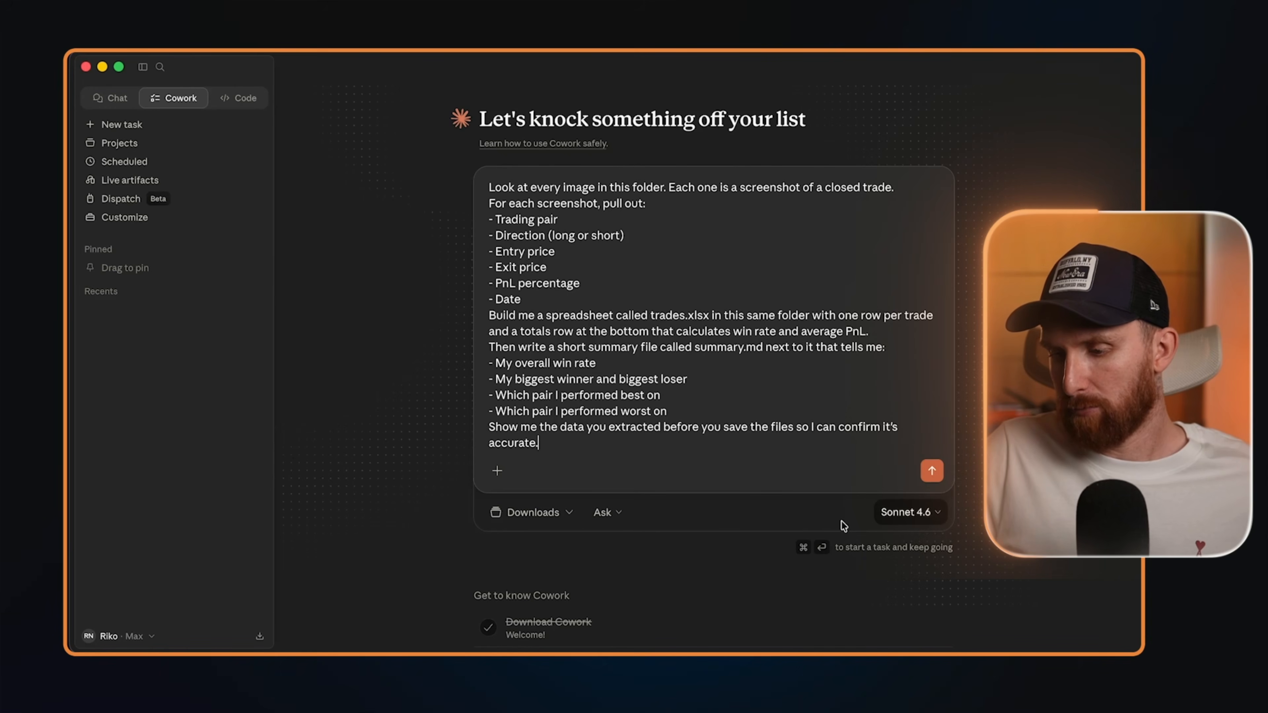
# Add the Desktop's Crypto Results folder to the task's working folders, confirm access, and submit the trade analysis task
pyautogui.click(526, 513)
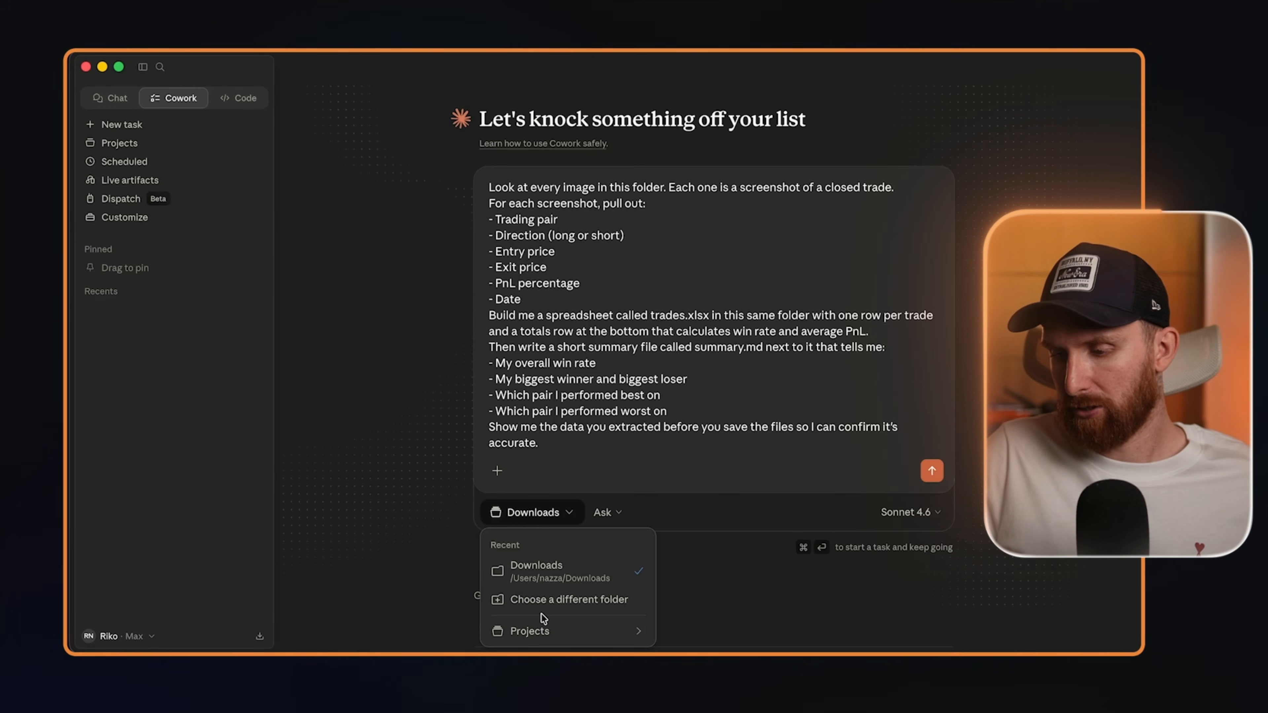
pyautogui.click(547, 599)
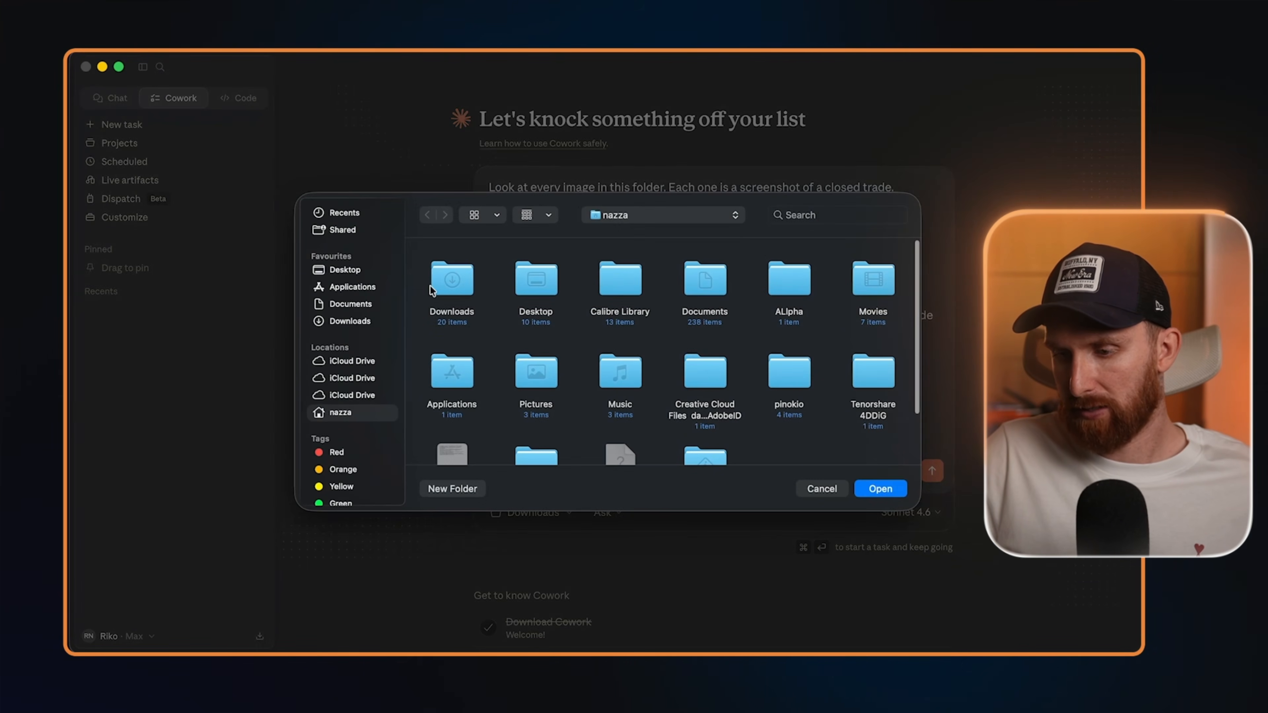
pyautogui.click(344, 270)
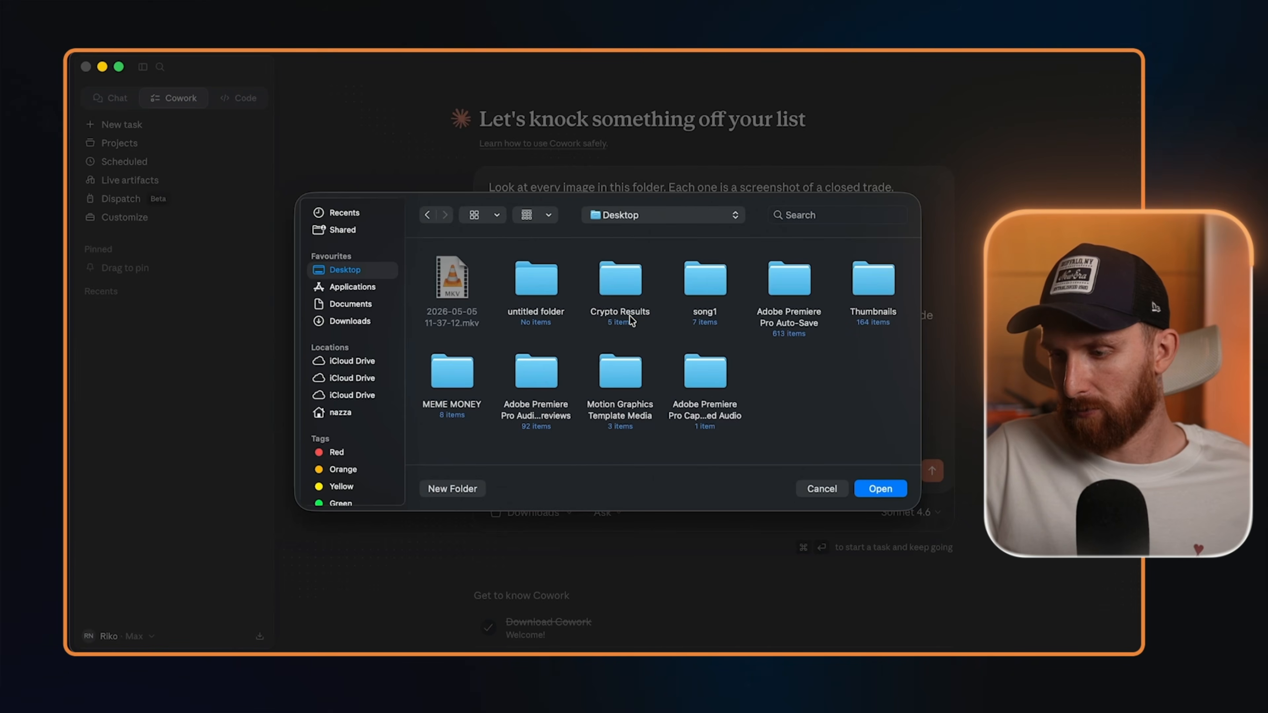
pyautogui.click(620, 279)
pyautogui.click(882, 488)
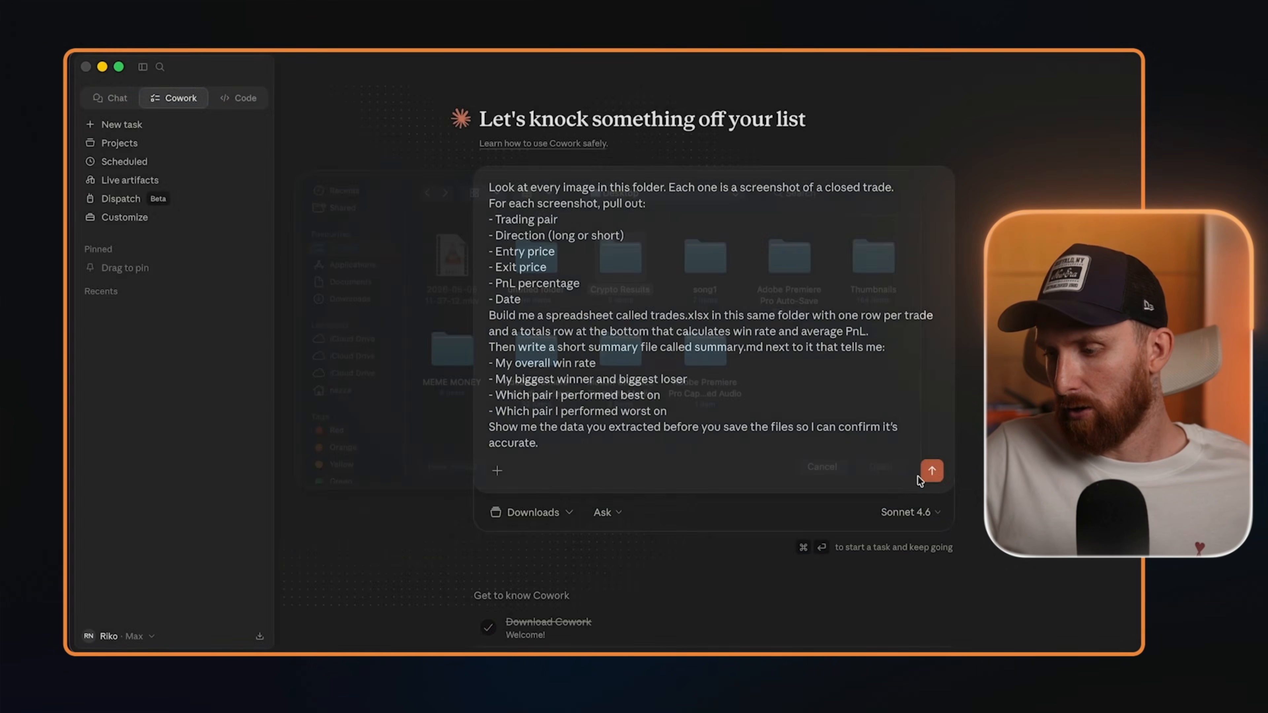
pyautogui.click(696, 422)
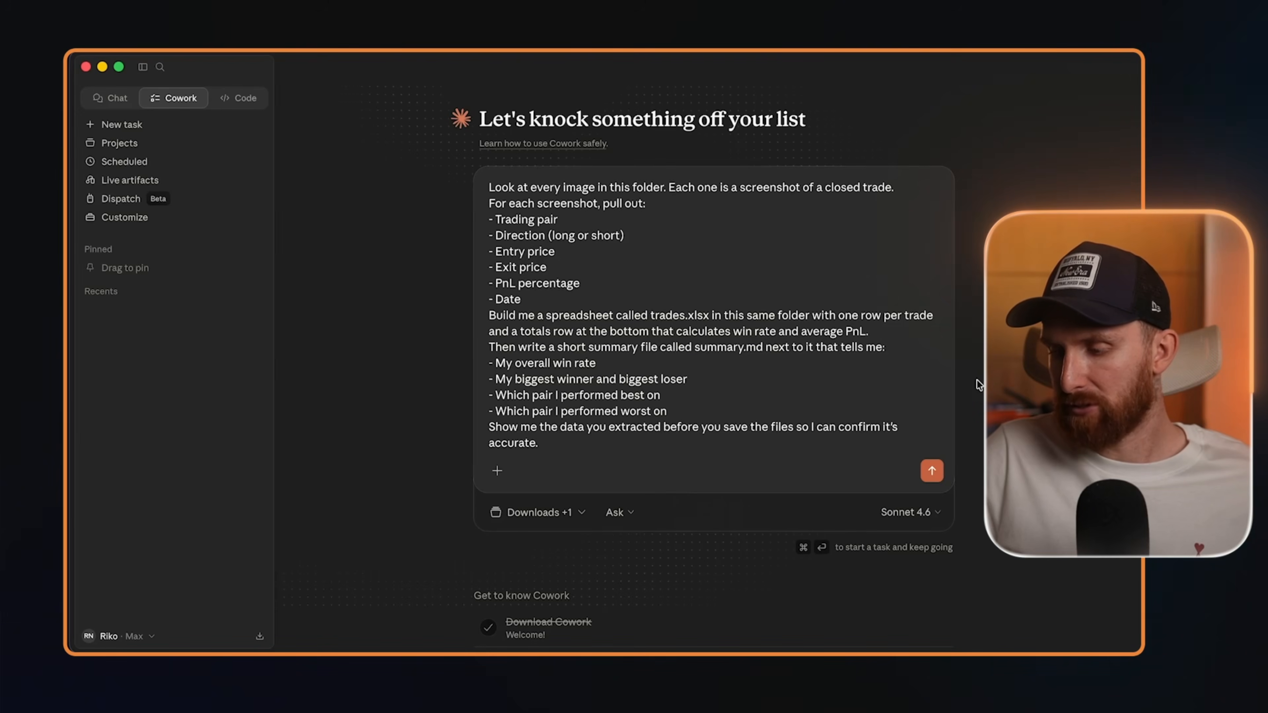
pyautogui.click(932, 471)
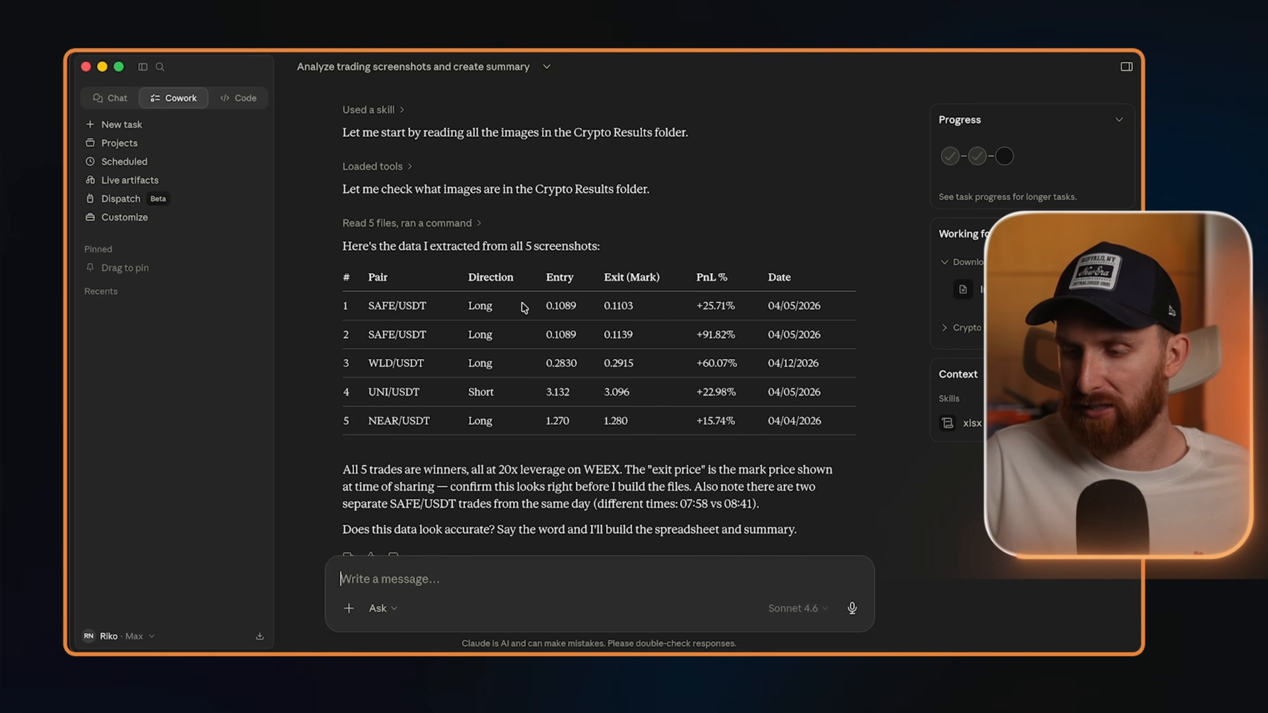
# Check the extracted trade table and reply "yes" so that the spreadsheet and summary are built
pyautogui.scroll(-2, 524, 307)
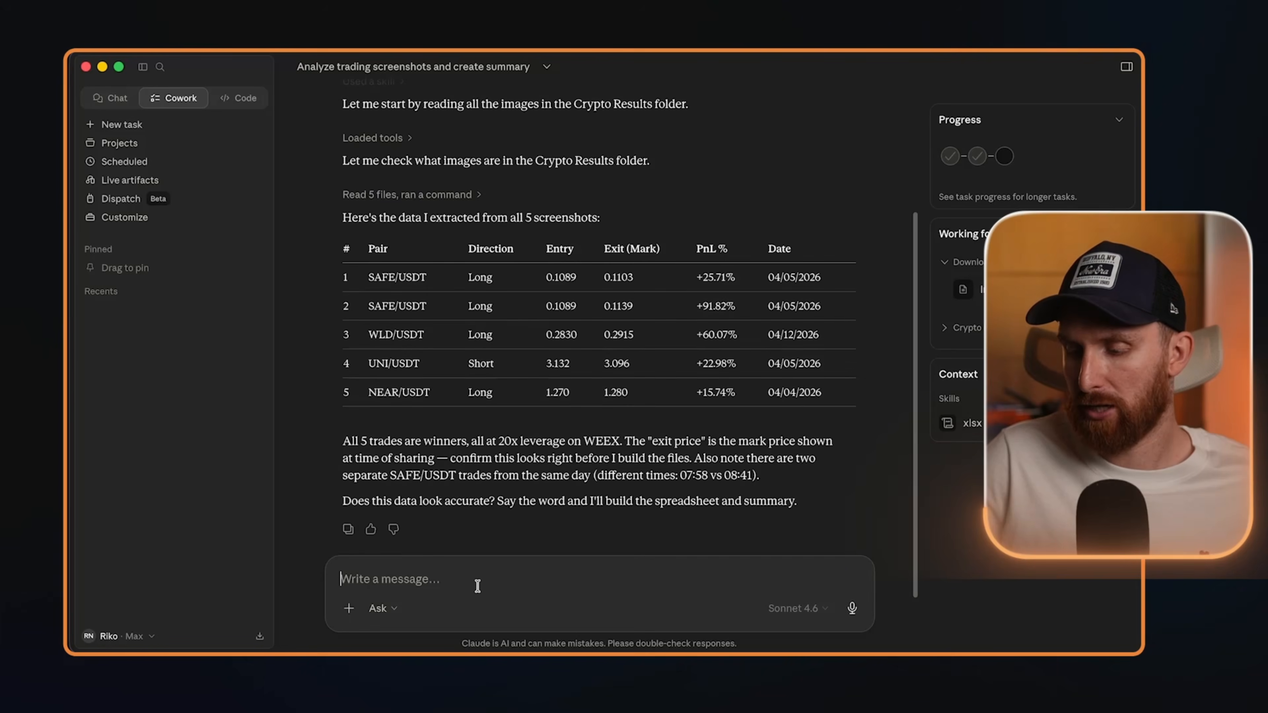
pyautogui.write('yez')
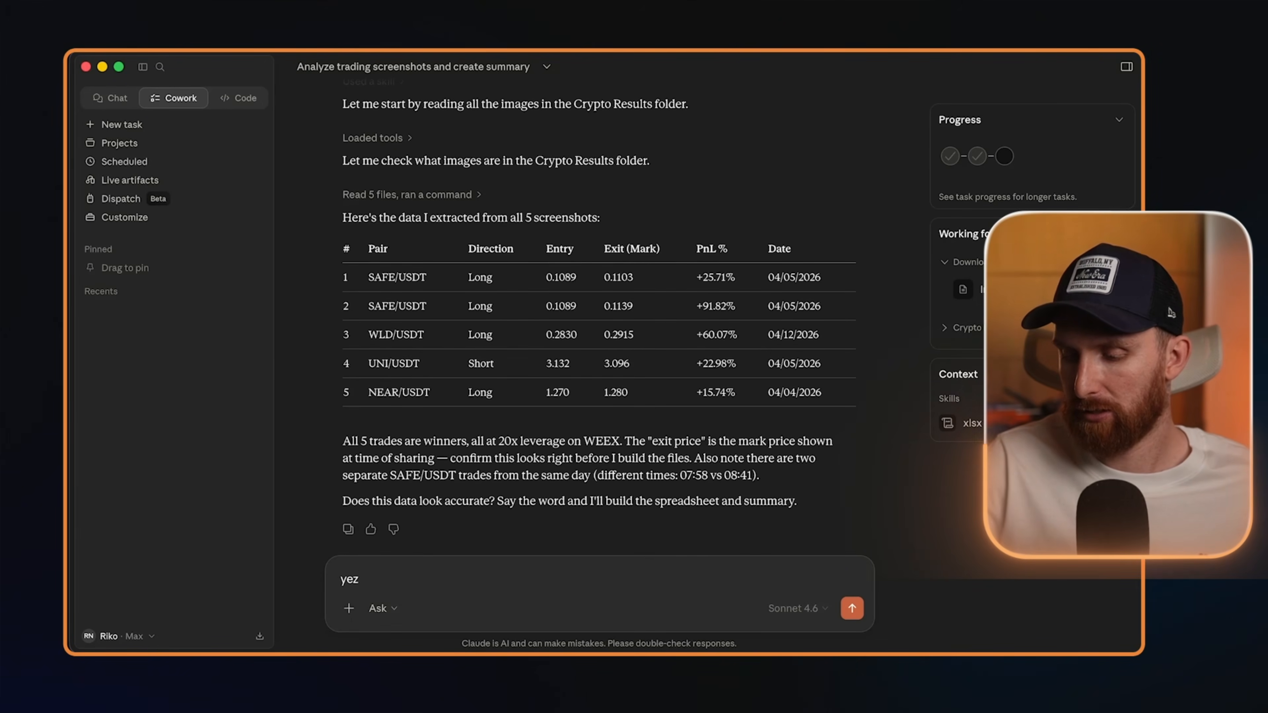
pyautogui.press('BackSpace')
pyautogui.write('s')
pyautogui.press('Return')
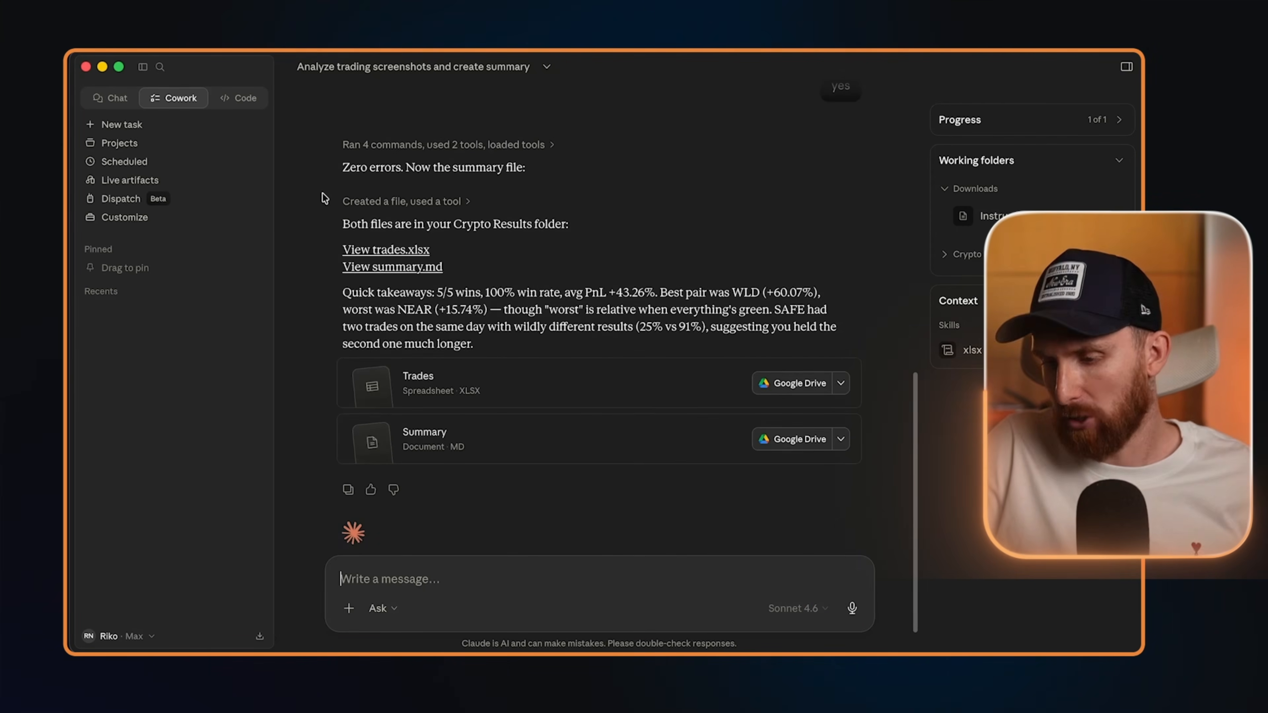
# Open the generated Trades spreadsheet and the Summary document, and read through the summary's win rate, PnL and pair performance
pyautogui.click(439, 383)
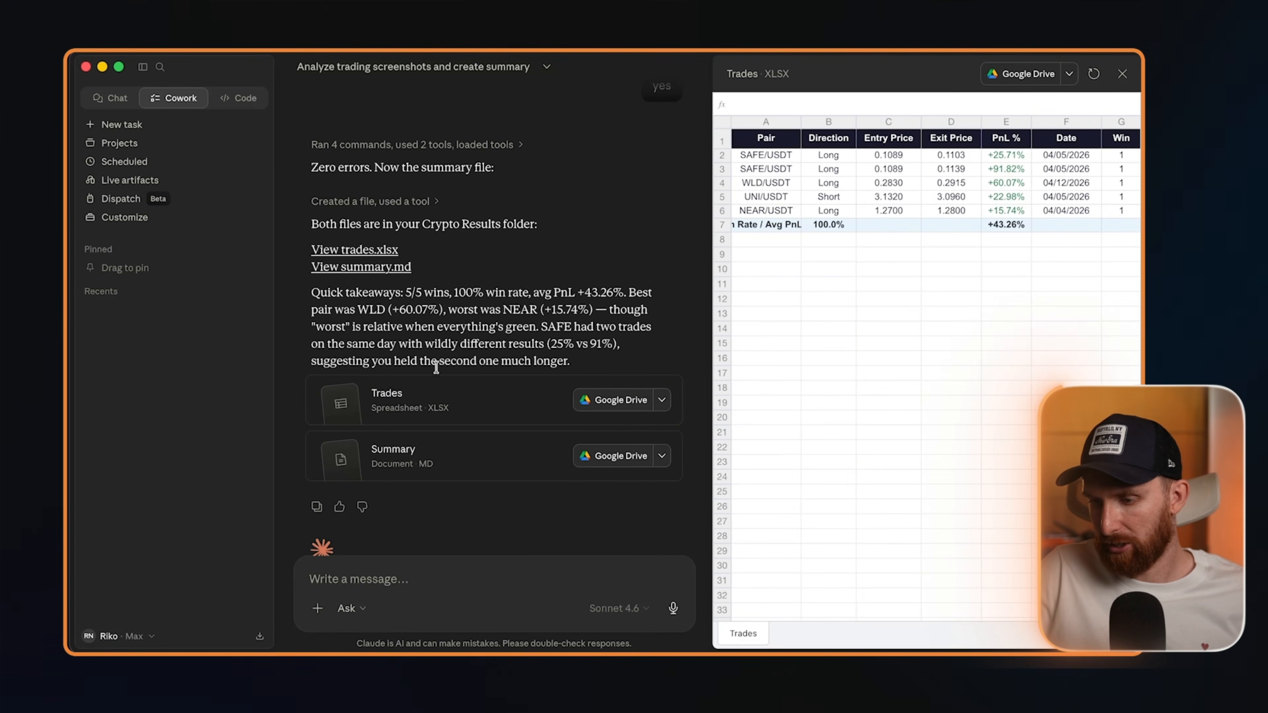
pyautogui.click(423, 455)
pyautogui.scroll(2, 845, 330)
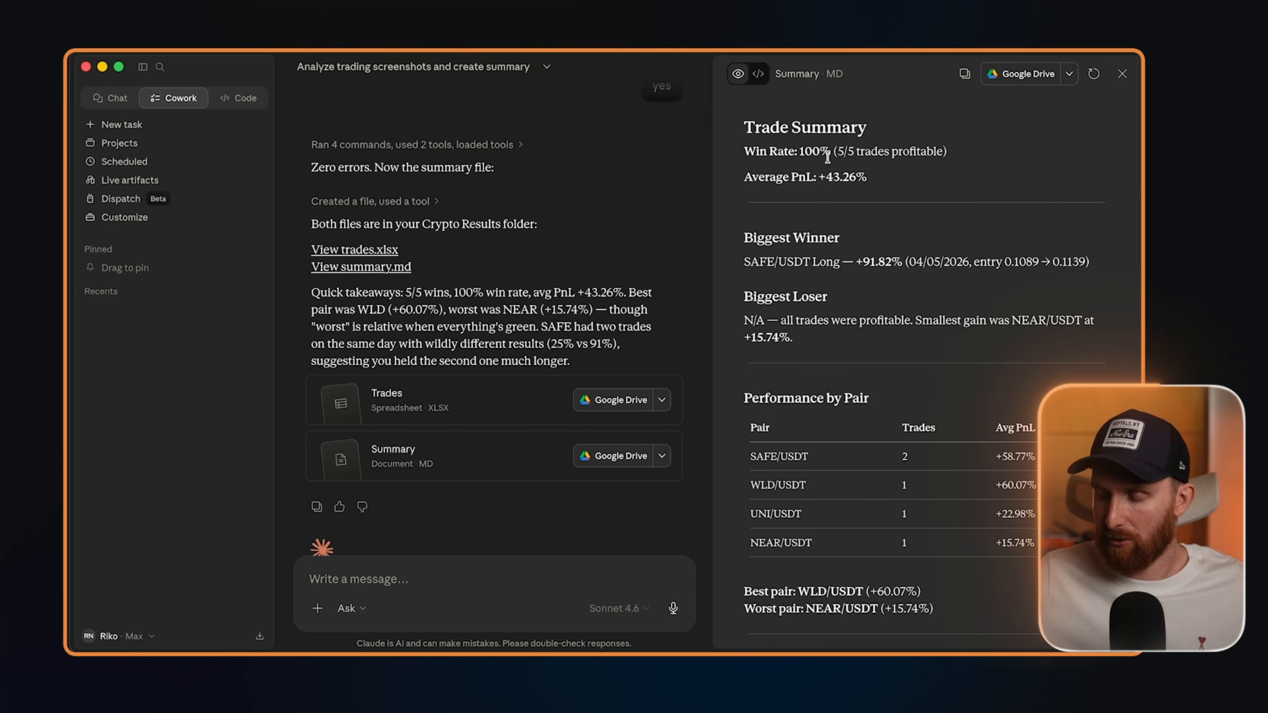
pyautogui.scroll(-1, 828, 157)
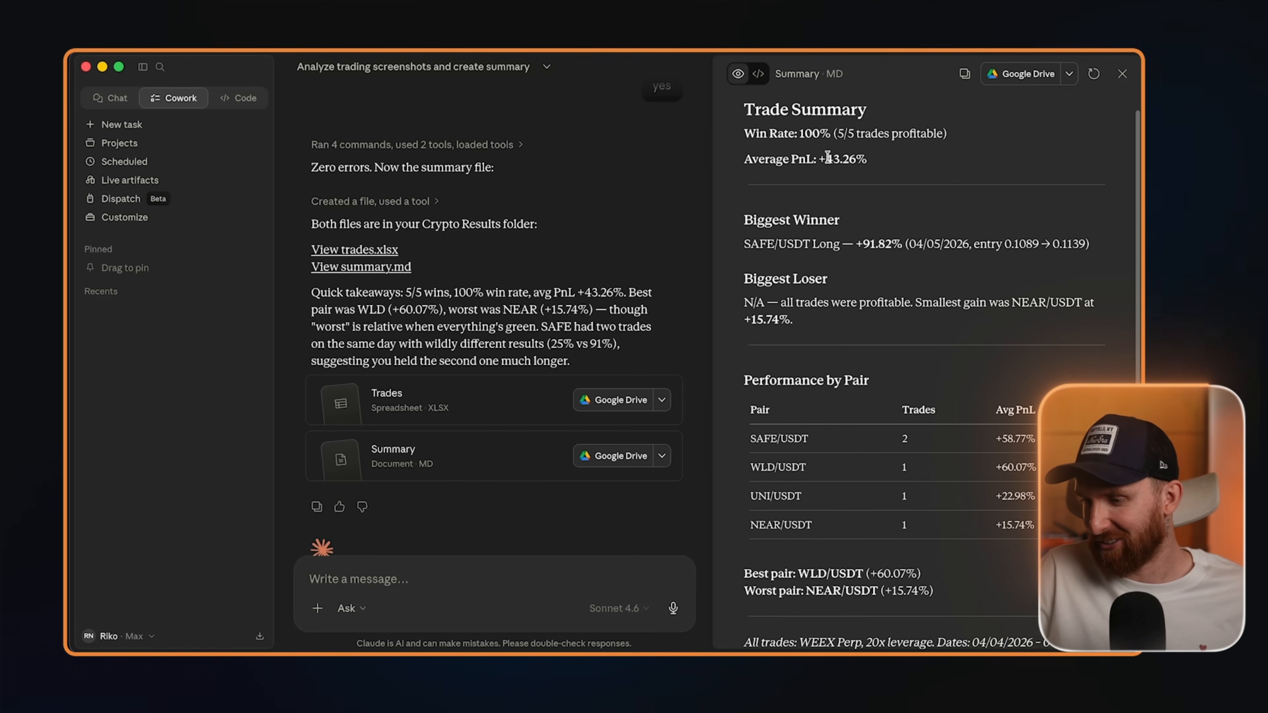
pyautogui.scroll(-1, 828, 157)
pyautogui.scroll(2, 828, 157)
pyautogui.scroll(-2, 828, 157)
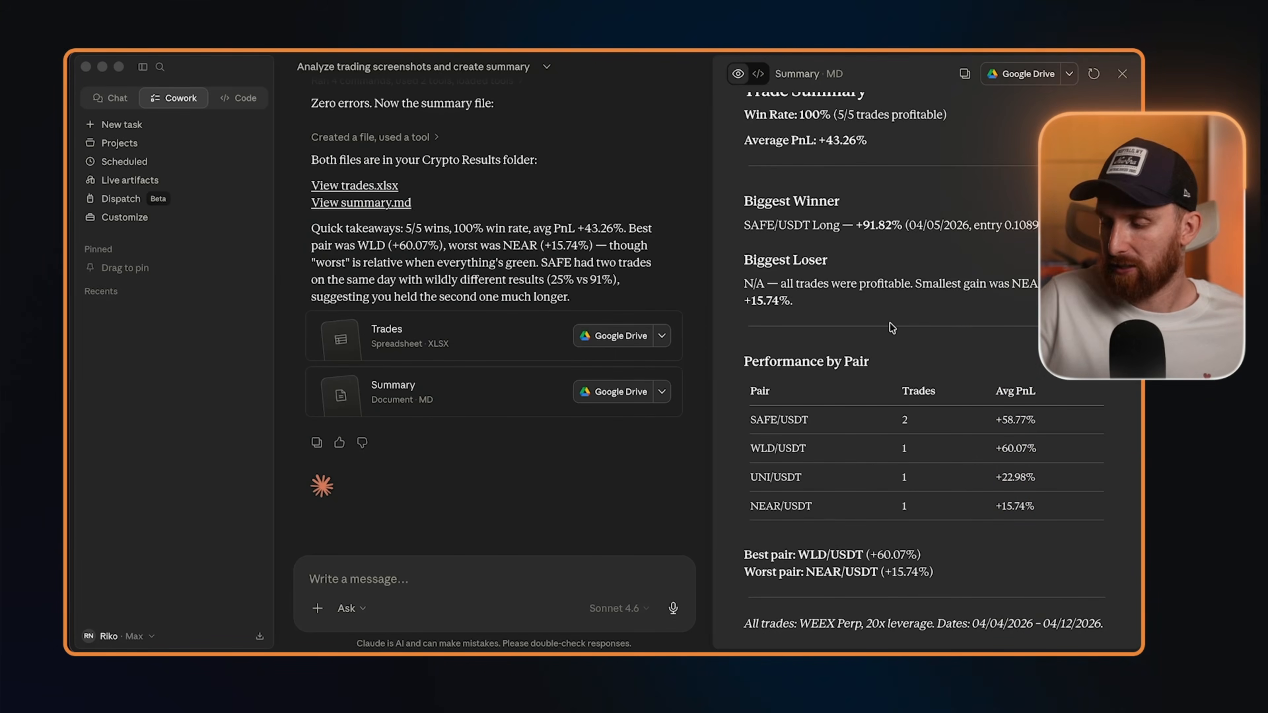
# Switch to Finder, check the Desktop's Crypto Results folder for the new files, and view the 2026-05-05 10.50.30.jpg screenshot against the summary
pyautogui.click(1020, 652)
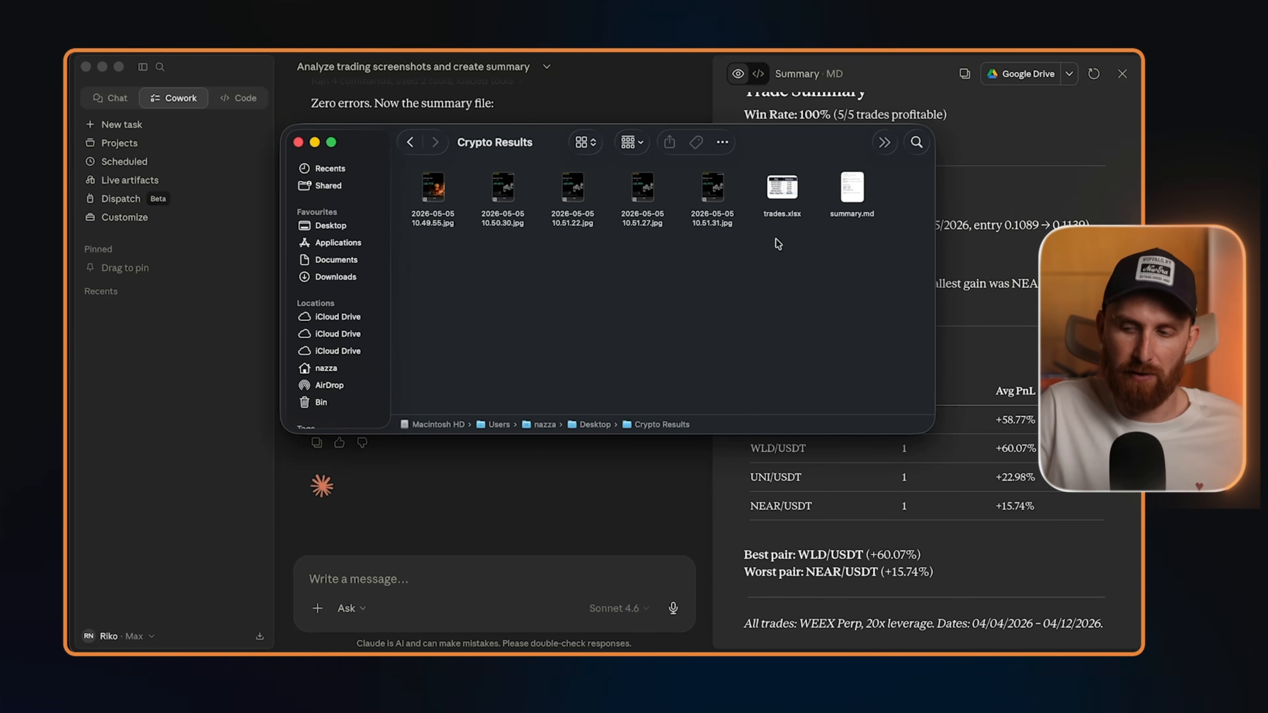
pyautogui.press('super+w')
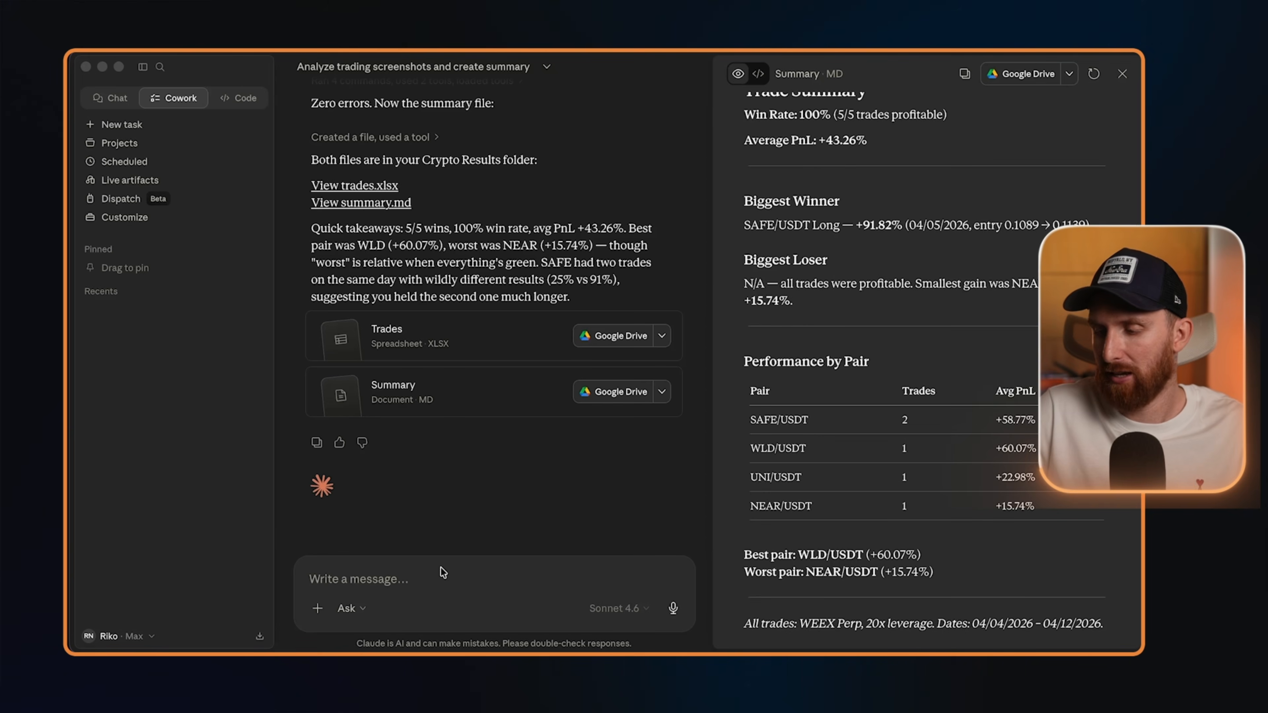
pyautogui.click(146, 665)
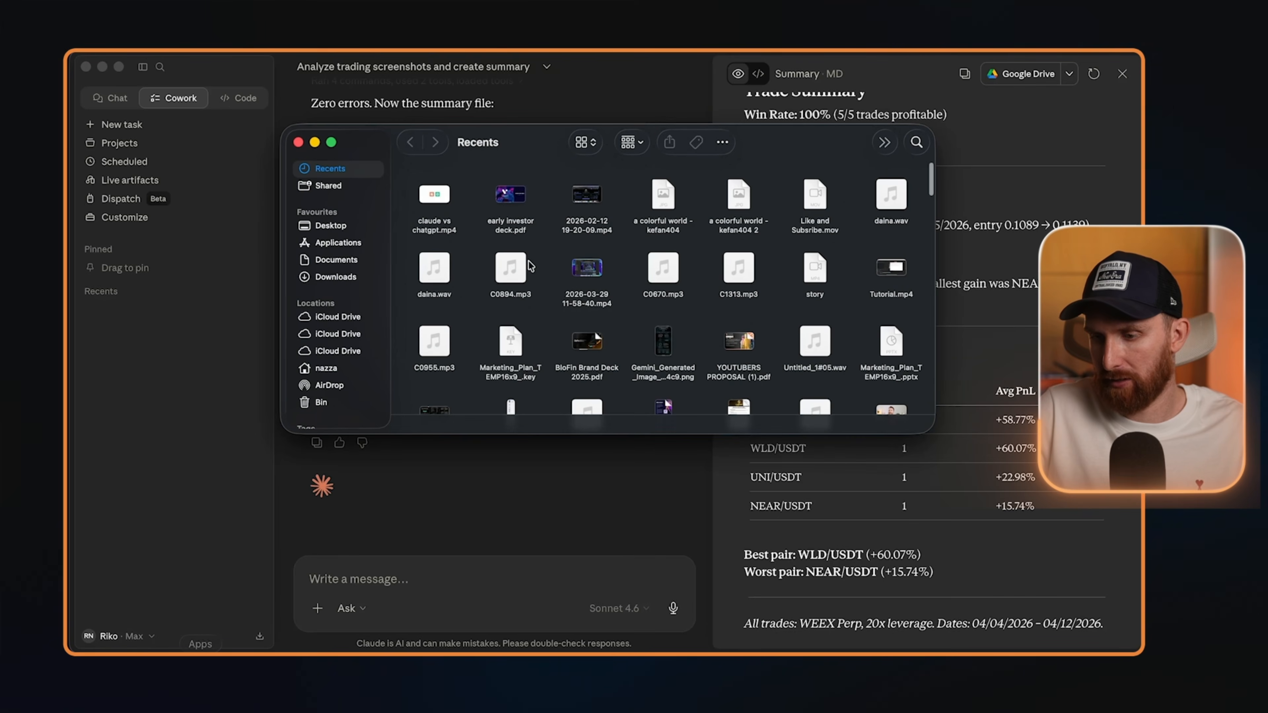
pyautogui.click(329, 225)
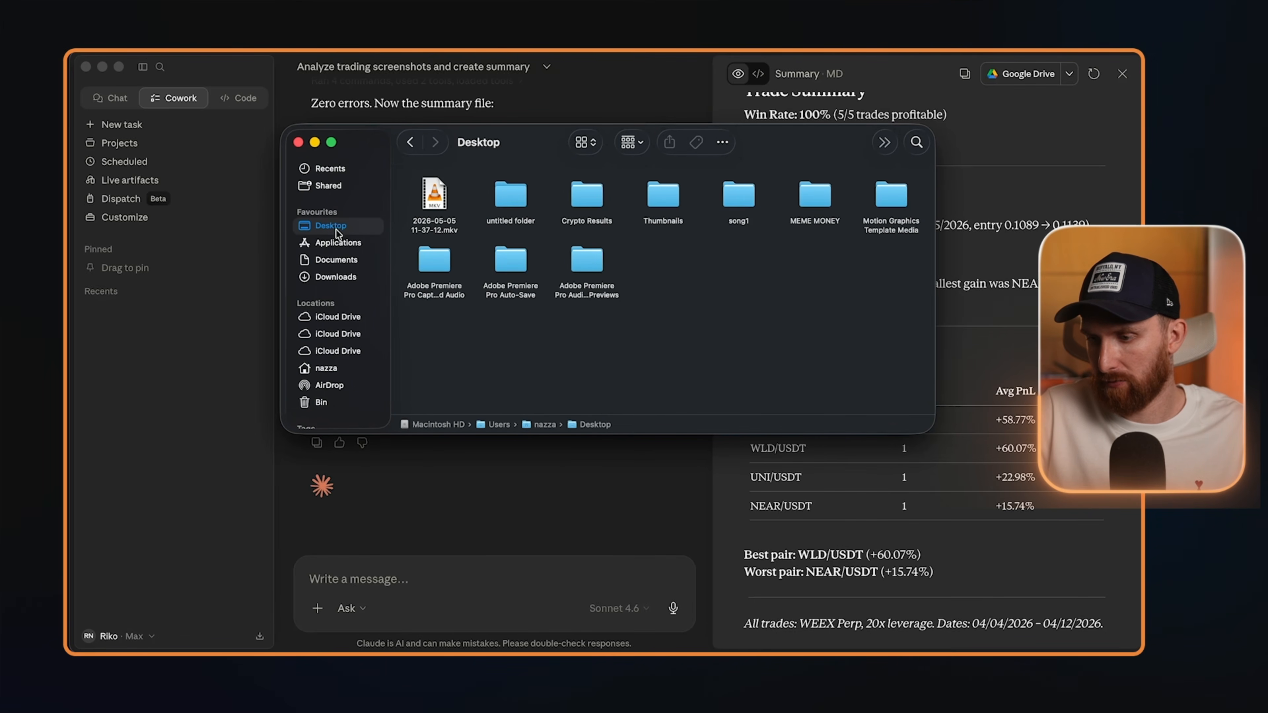
pyautogui.doubleClick(586, 197)
pyautogui.doubleClick(503, 189)
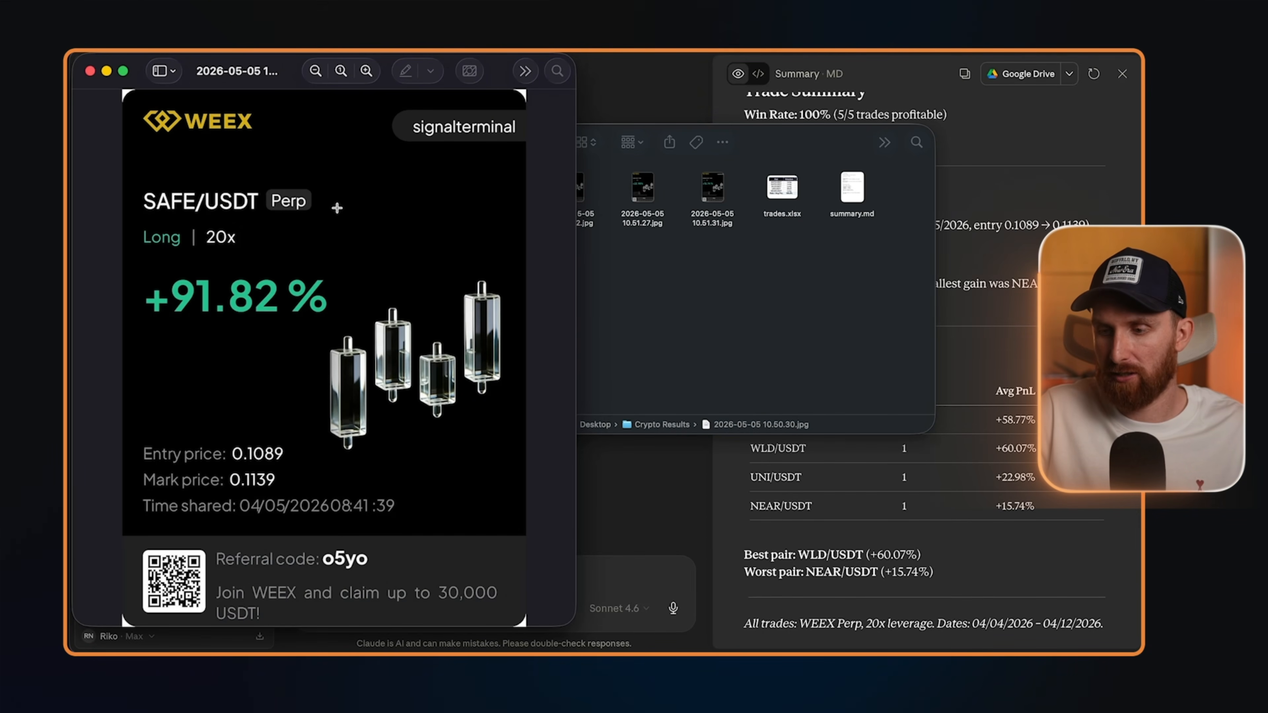
pyautogui.click(91, 71)
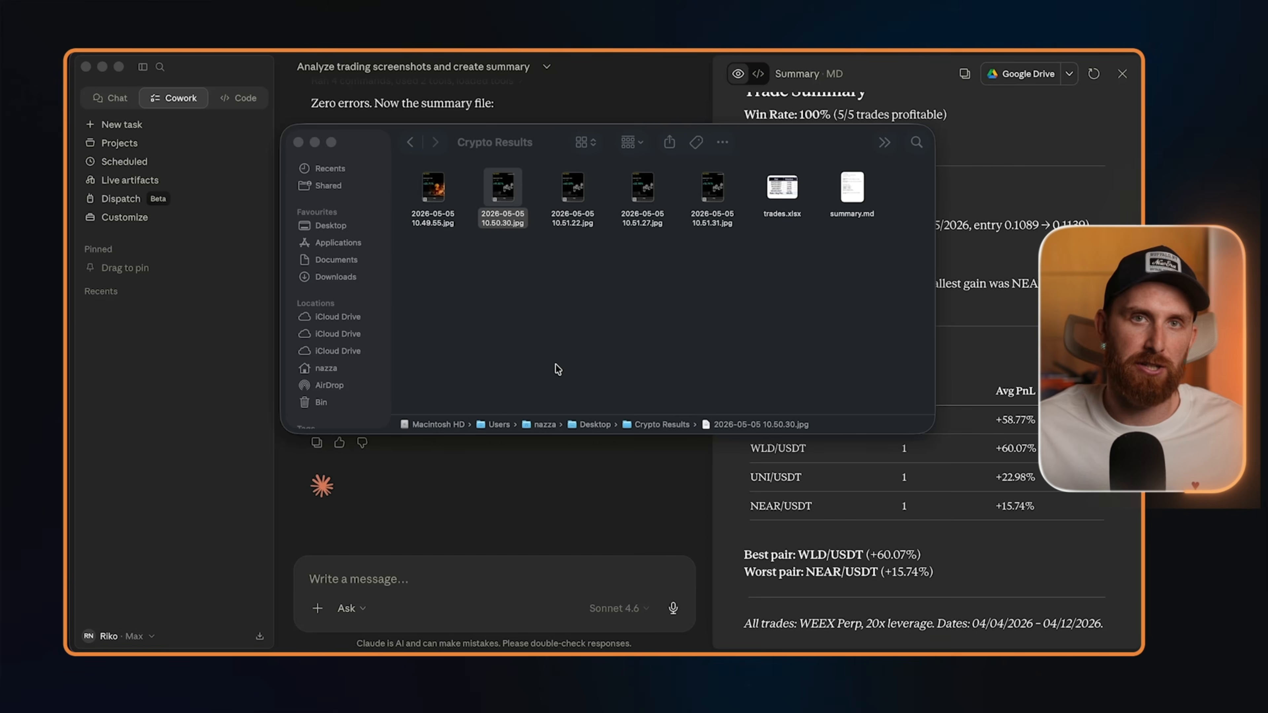
pyautogui.click(315, 142)
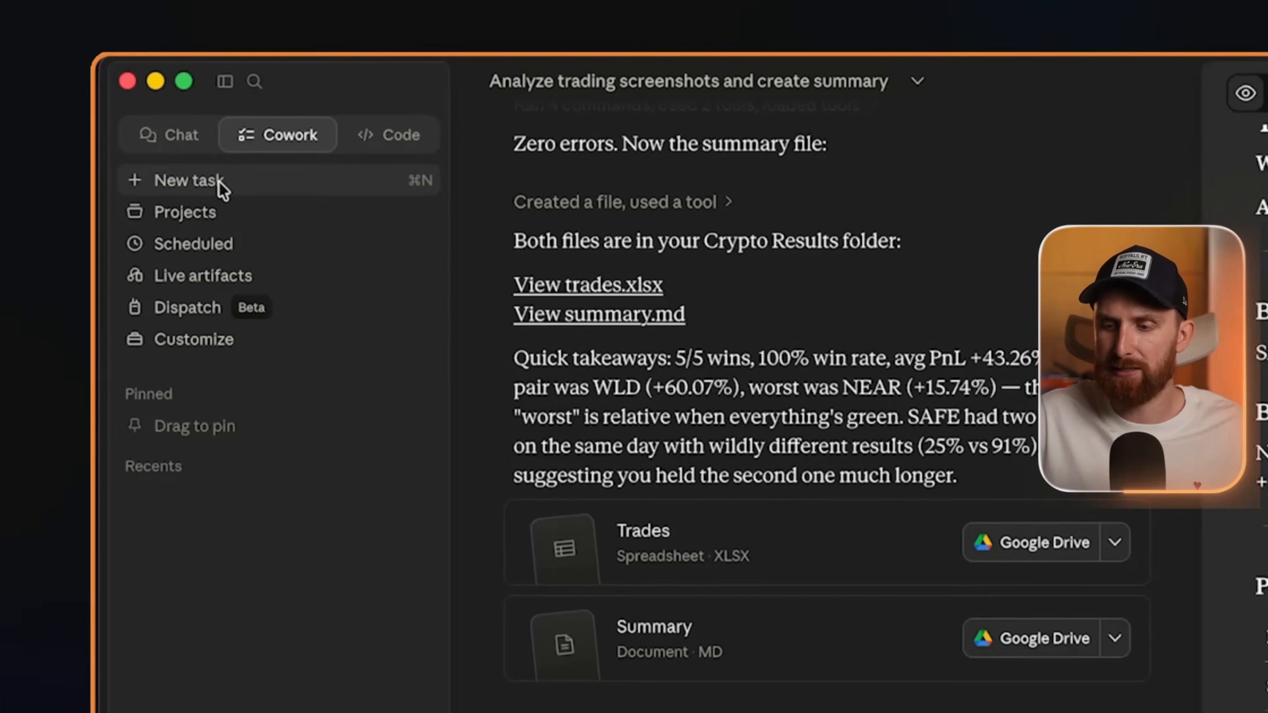
# Switch to Claude, start a new Cowork task and view its options for asking before acting or acting without asking
pyautogui.click(220, 188)
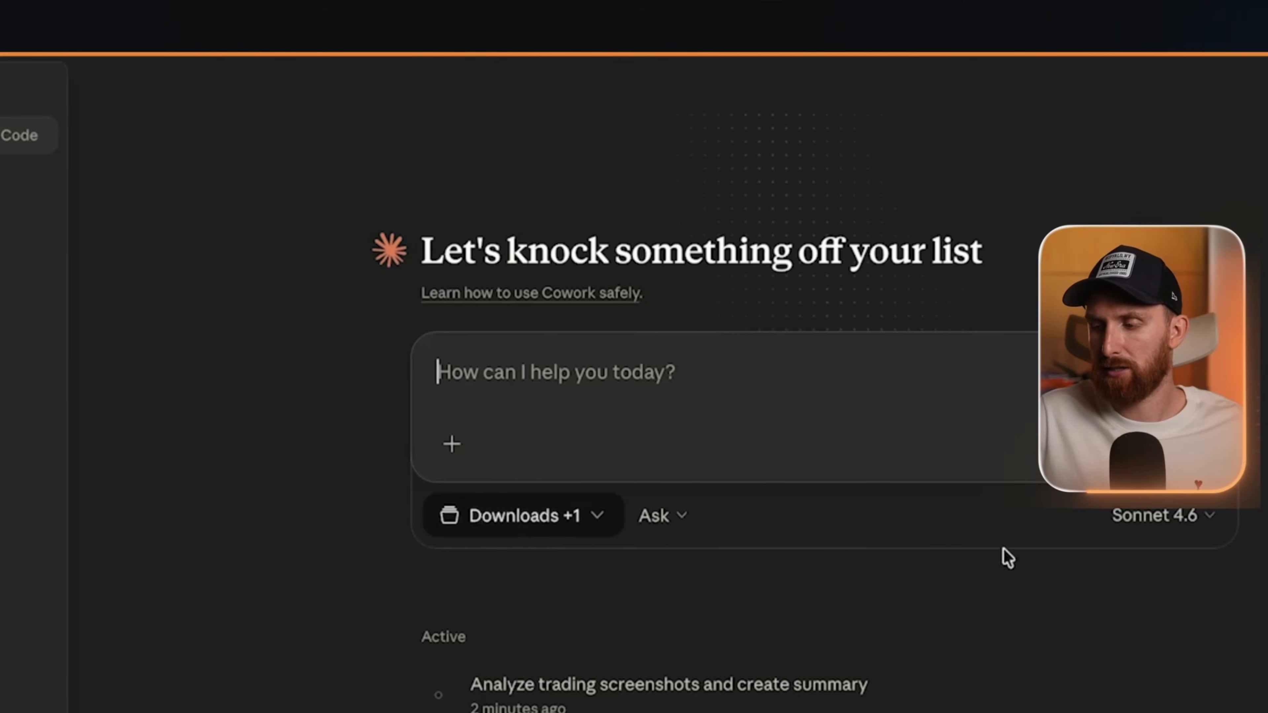
pyautogui.click(612, 515)
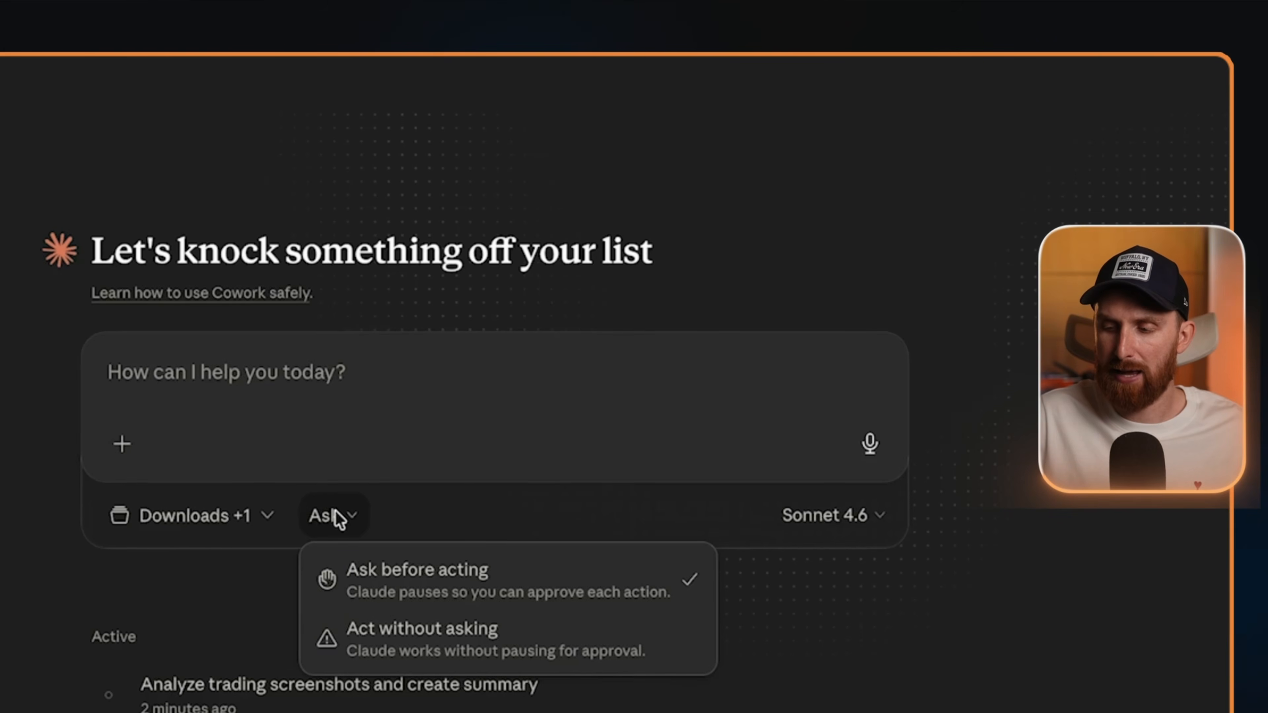
pyautogui.click(338, 516)
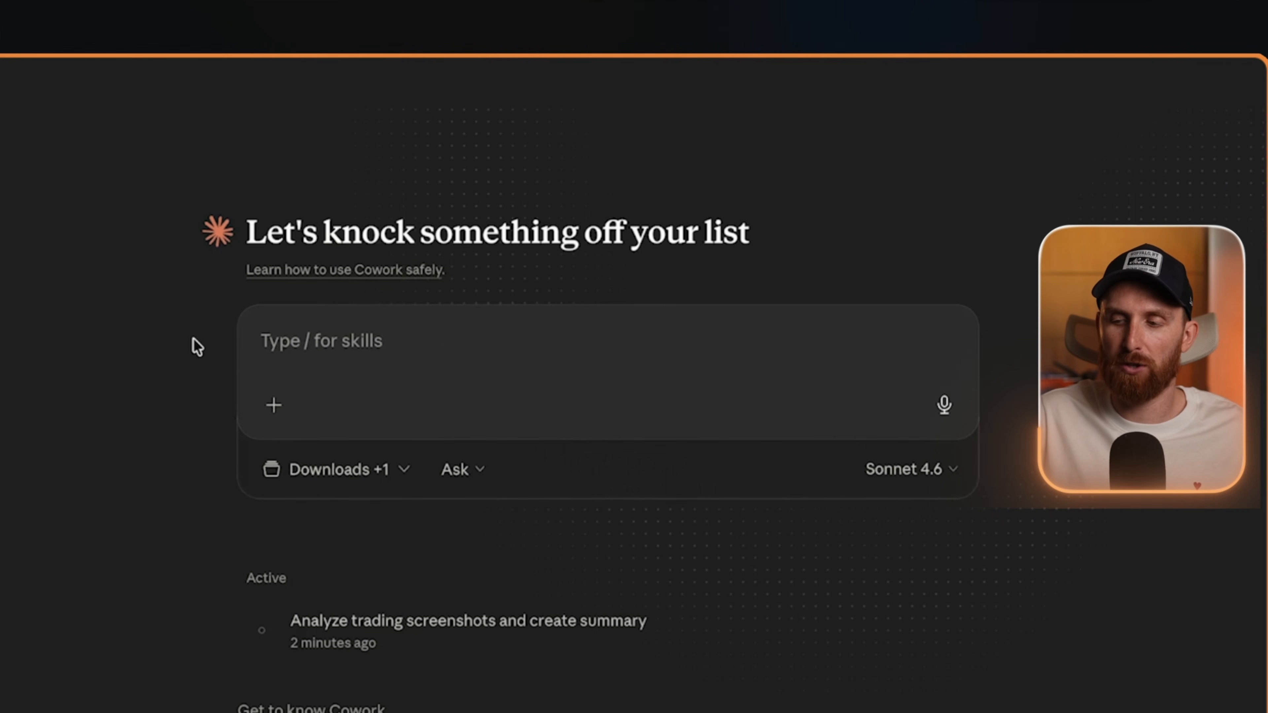